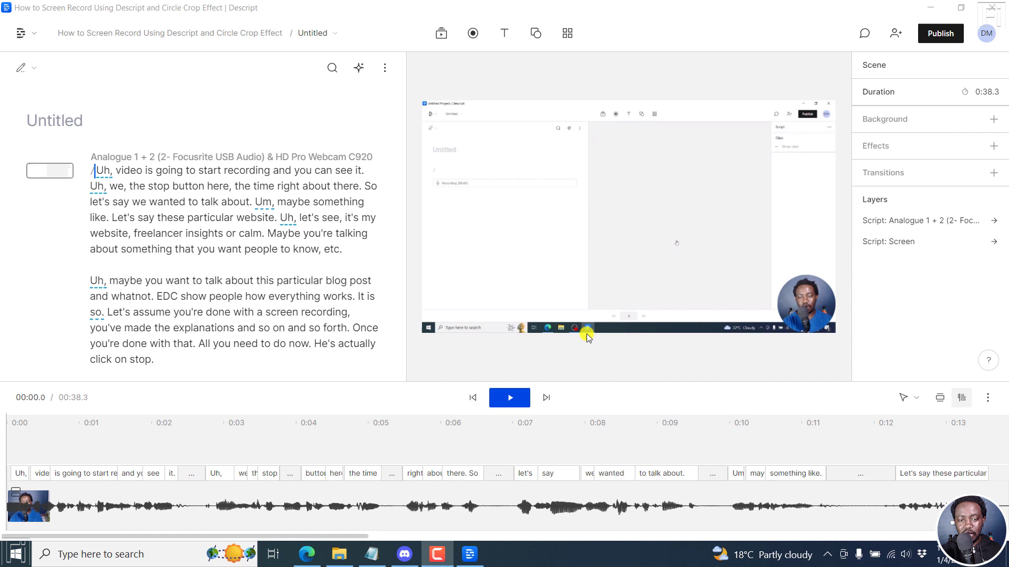
# Rewind playback to the start and add transcript-generated captions over the video
pyautogui.click(225, 234)
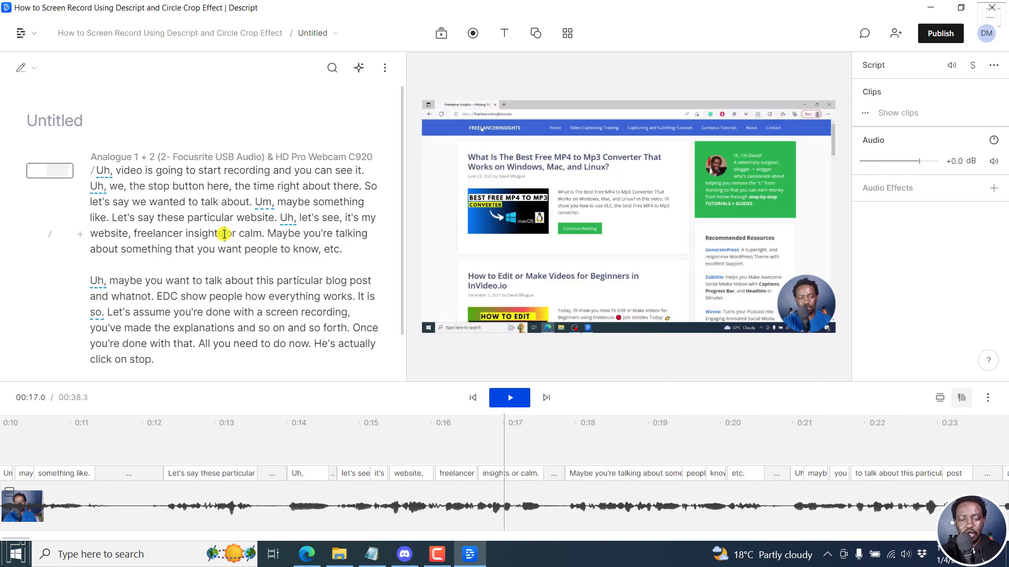
pyautogui.click(475, 399)
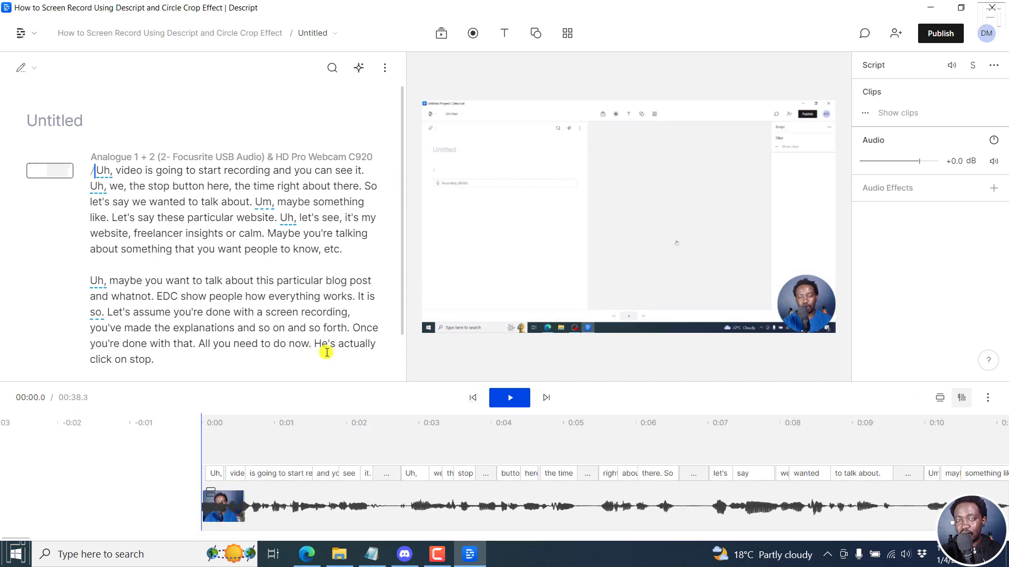
pyautogui.click(506, 34)
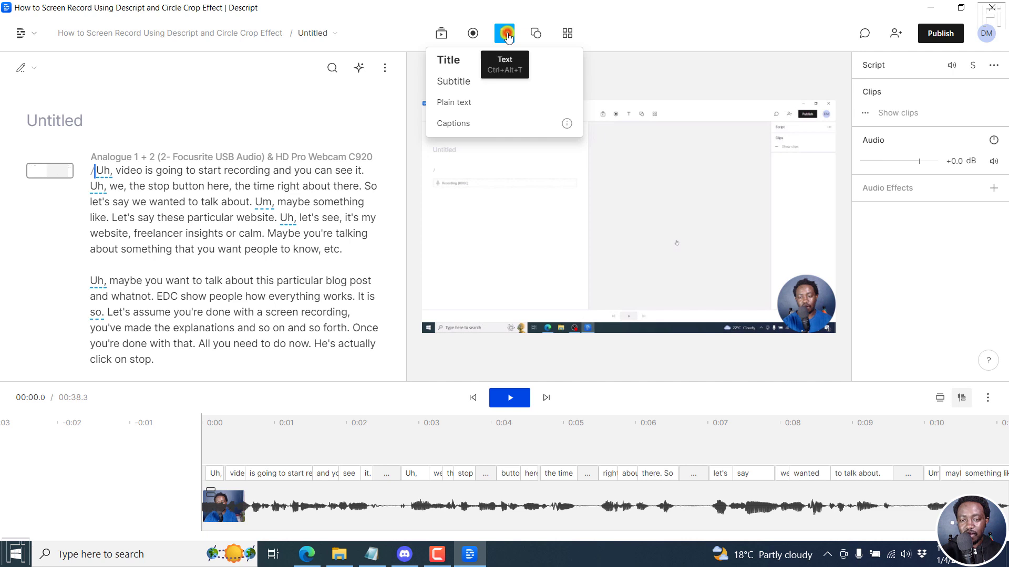
pyautogui.click(465, 126)
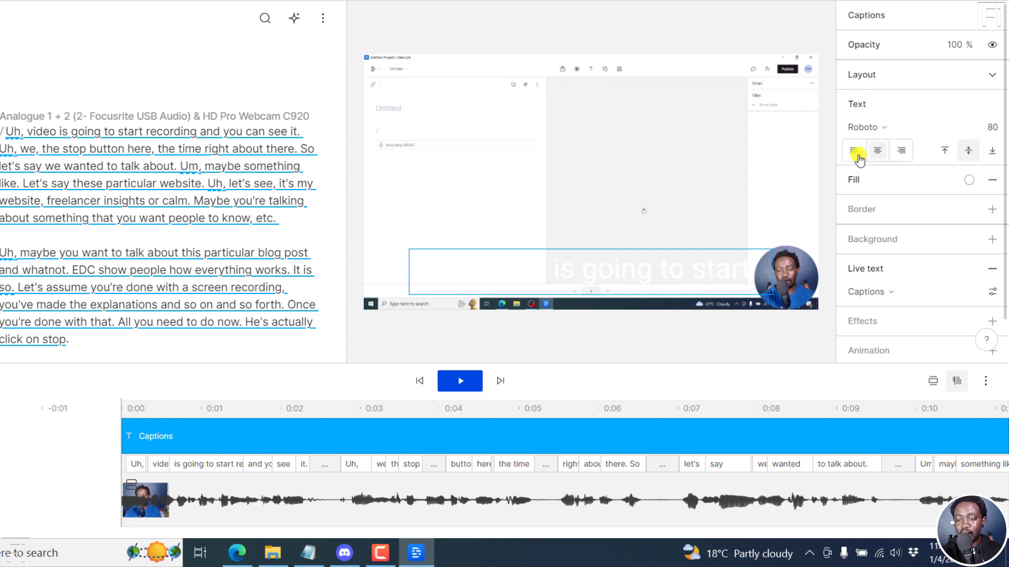
# Center-align the caption text, leaving the caption font unchanged
pyautogui.click(968, 152)
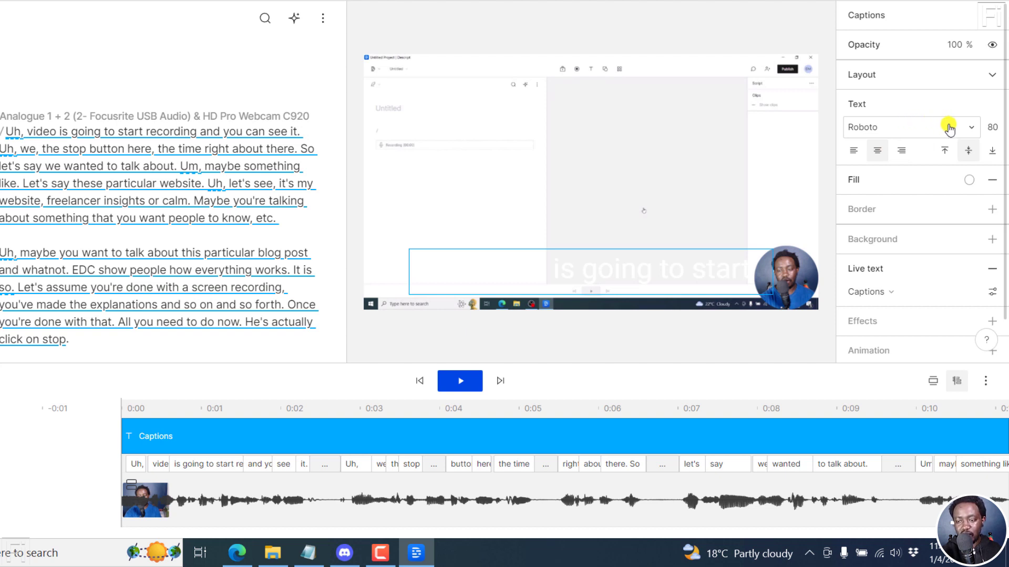
pyautogui.click(971, 128)
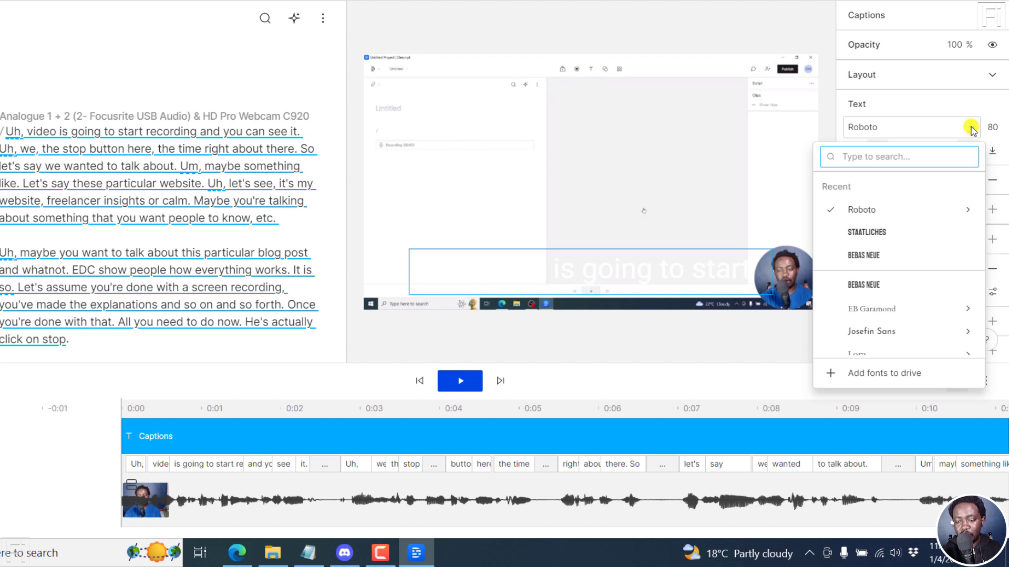
pyautogui.click(964, 107)
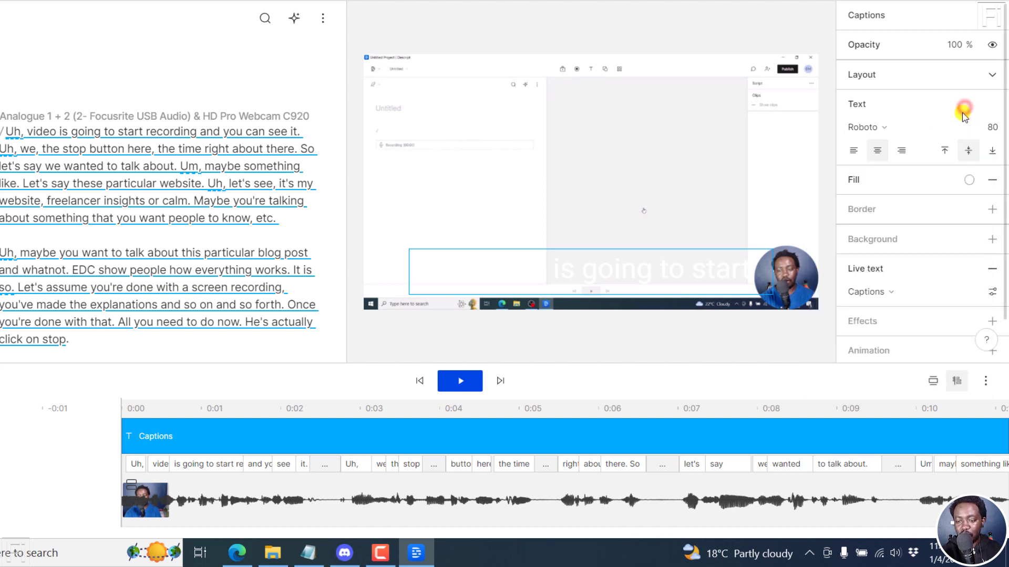
# Change the captions' live text style from Classic to Karaoke
pyautogui.click(993, 293)
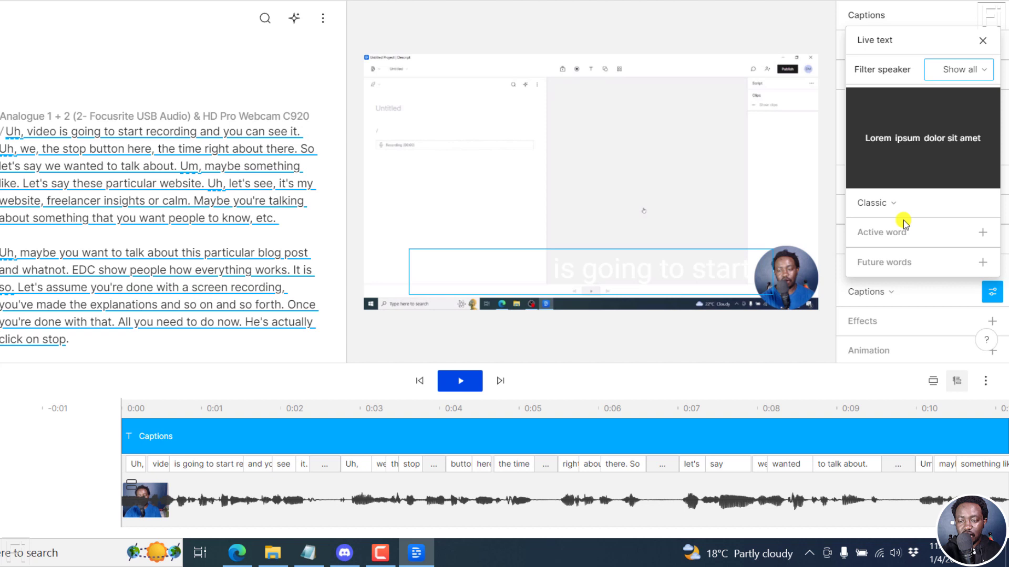
pyautogui.click(893, 199)
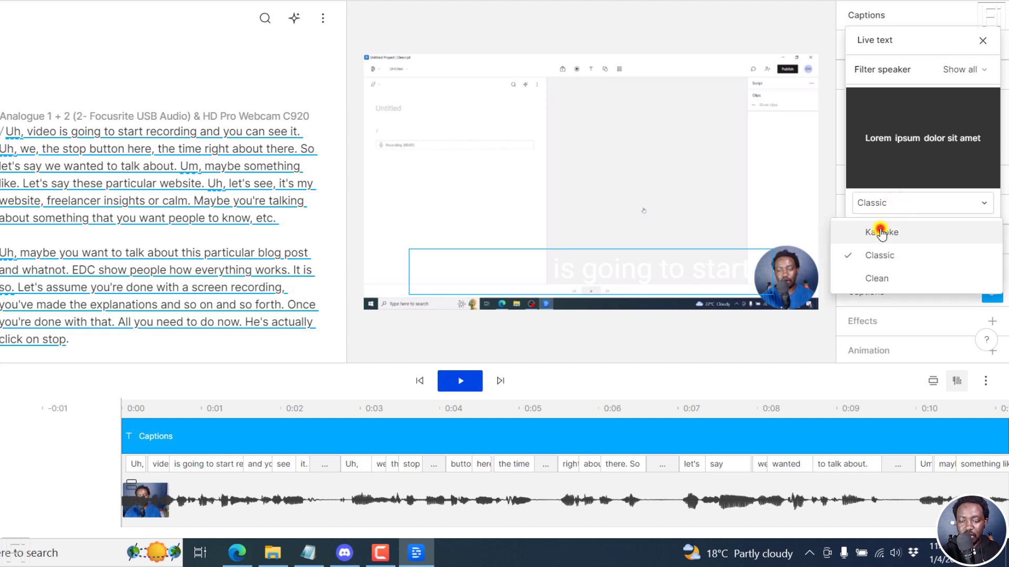
pyautogui.click(881, 233)
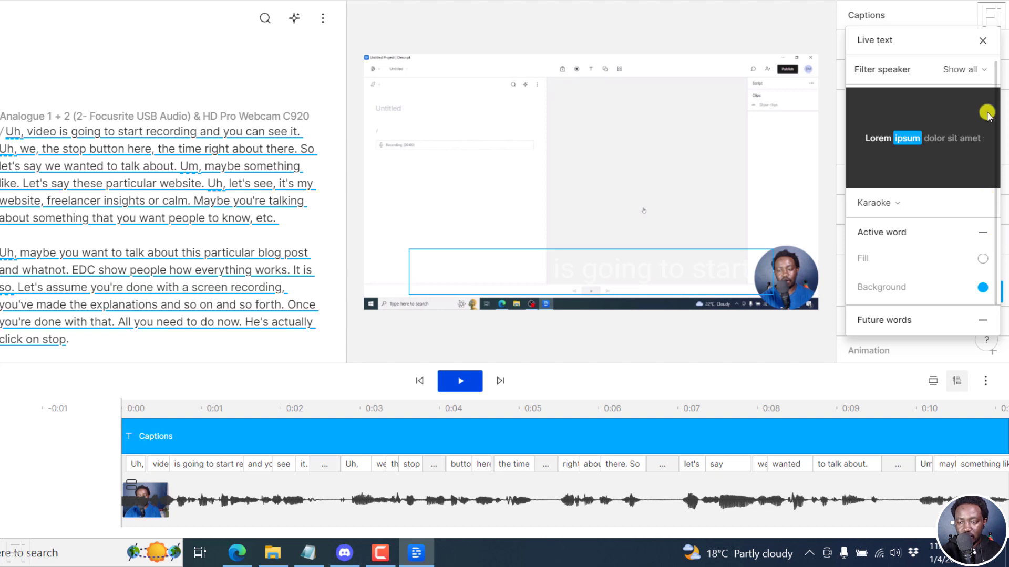
# Add a black (000000) caption background and lower its opacity to about 7%
pyautogui.click(982, 40)
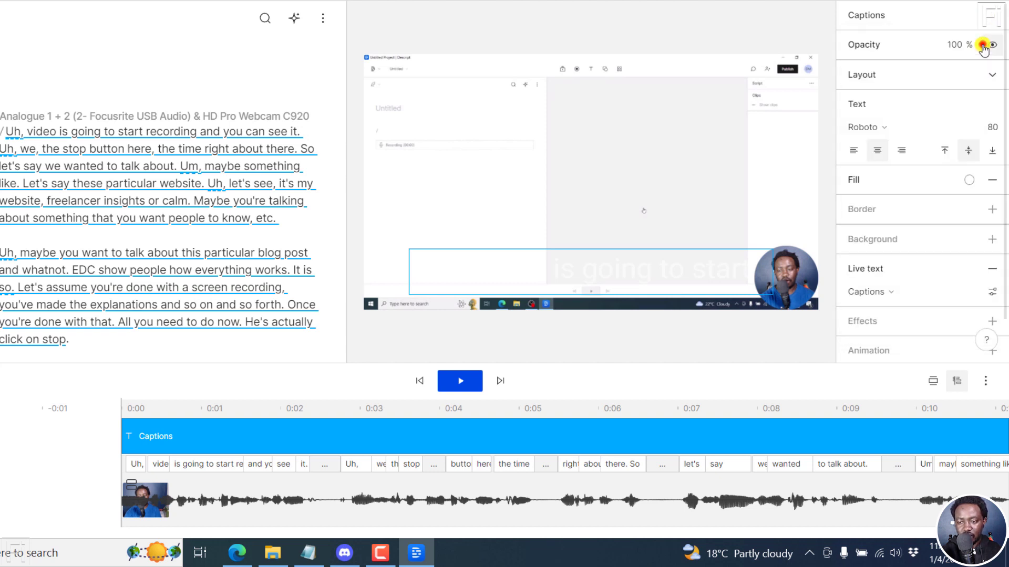
pyautogui.click(992, 239)
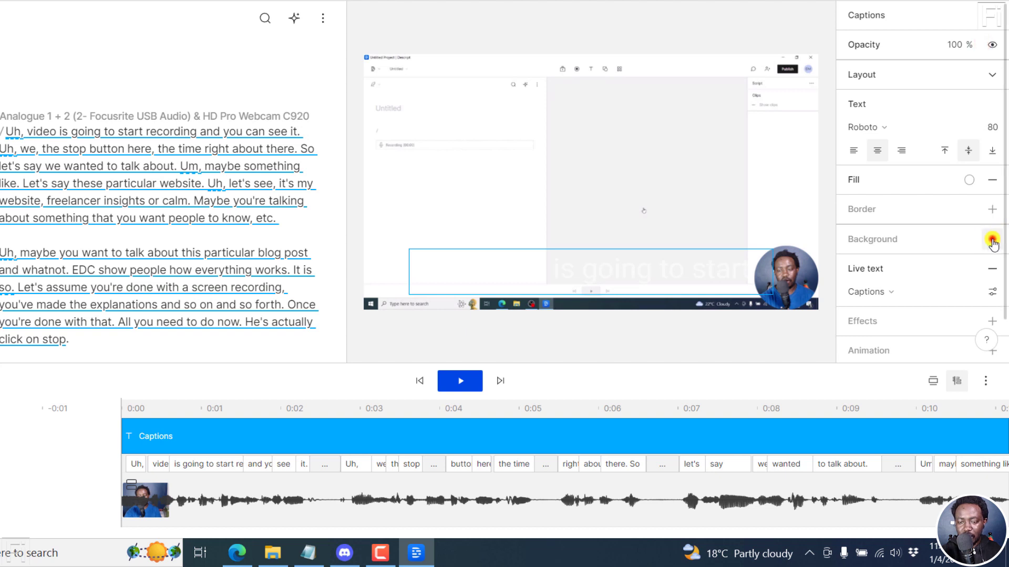
pyautogui.click(972, 240)
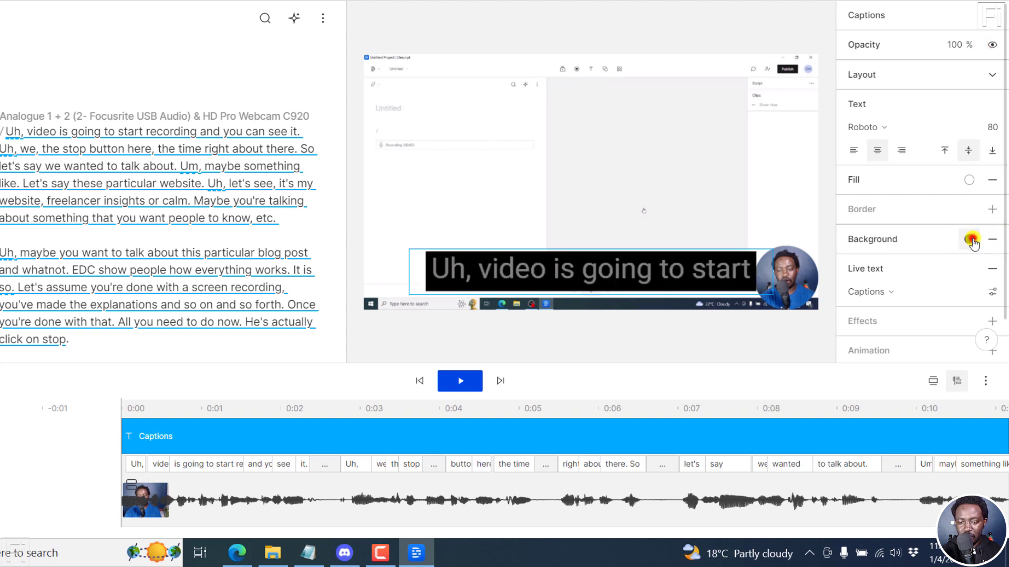
pyautogui.click(935, 314)
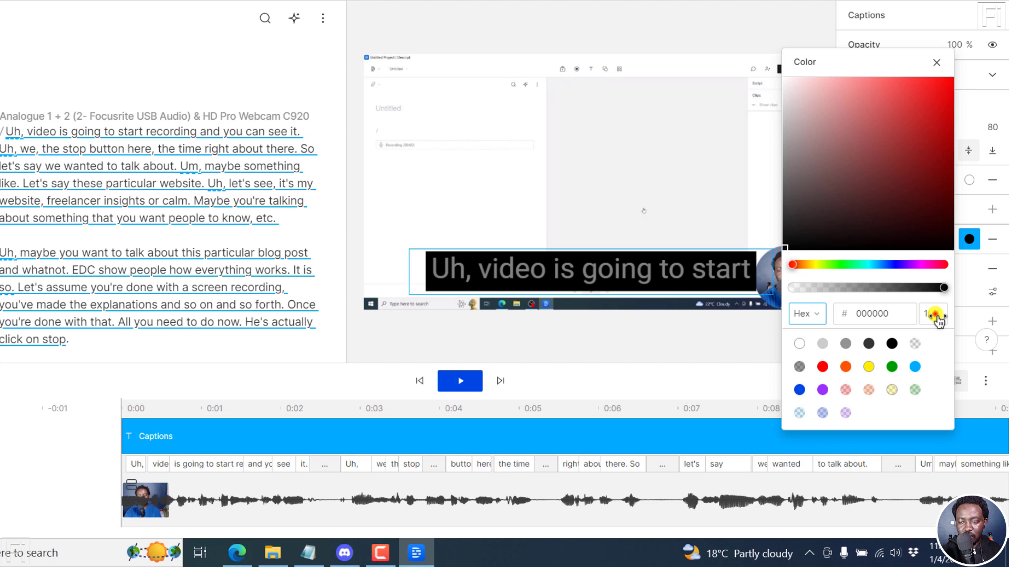
pyautogui.moveTo(935, 315); pyautogui.dragTo(894, 318)
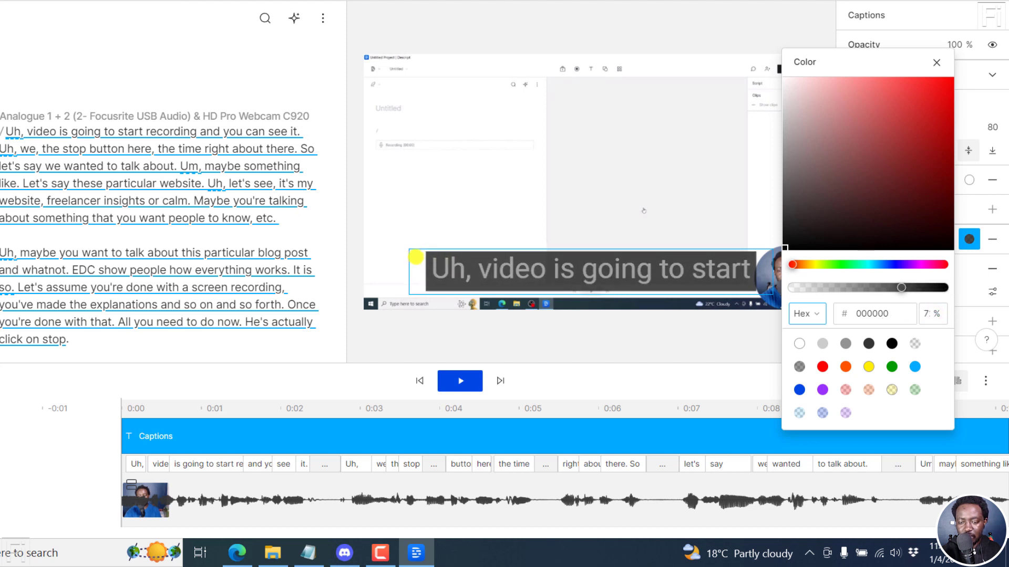
pyautogui.click(937, 64)
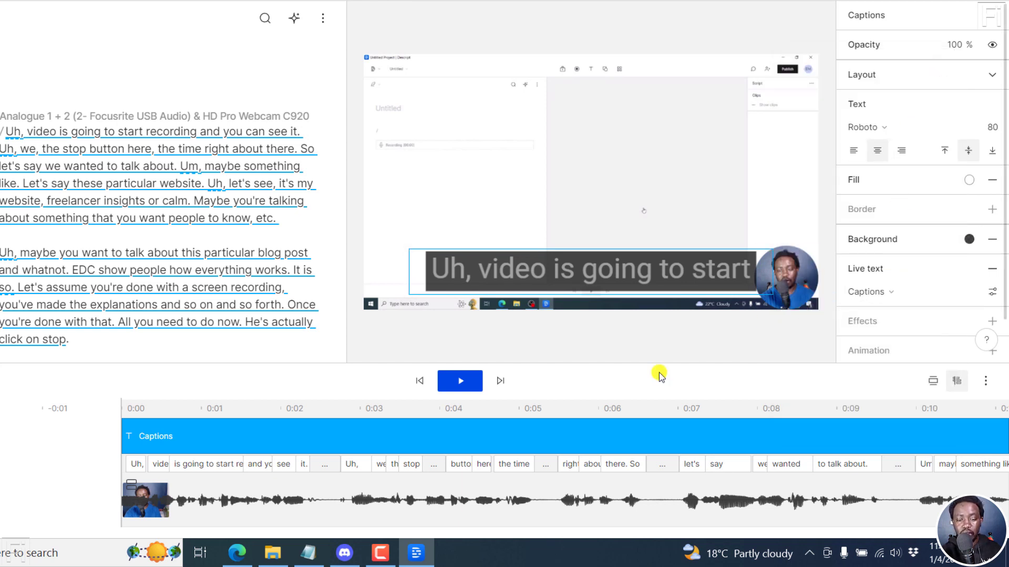
pyautogui.click(450, 379)
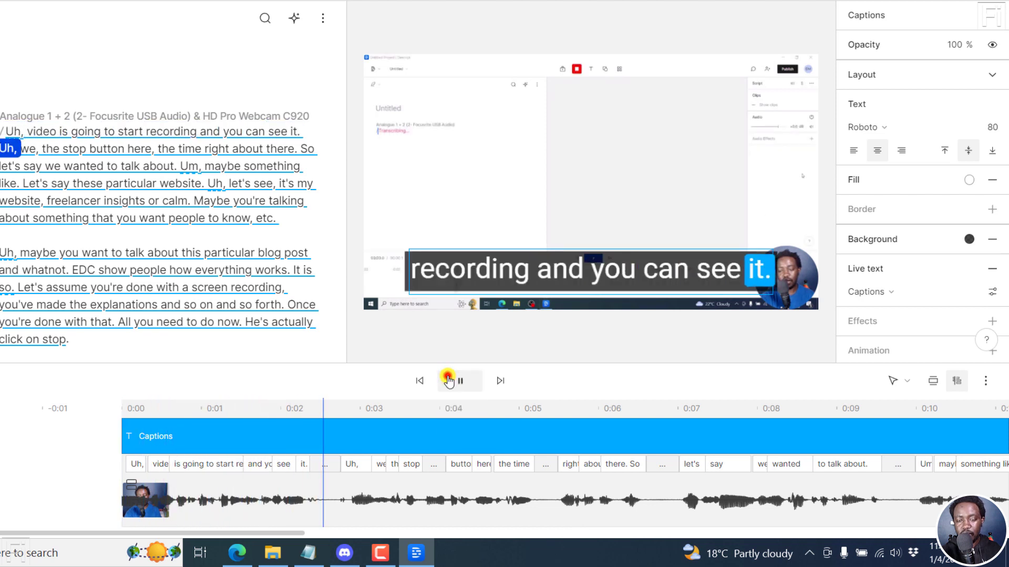
pyautogui.click(449, 379)
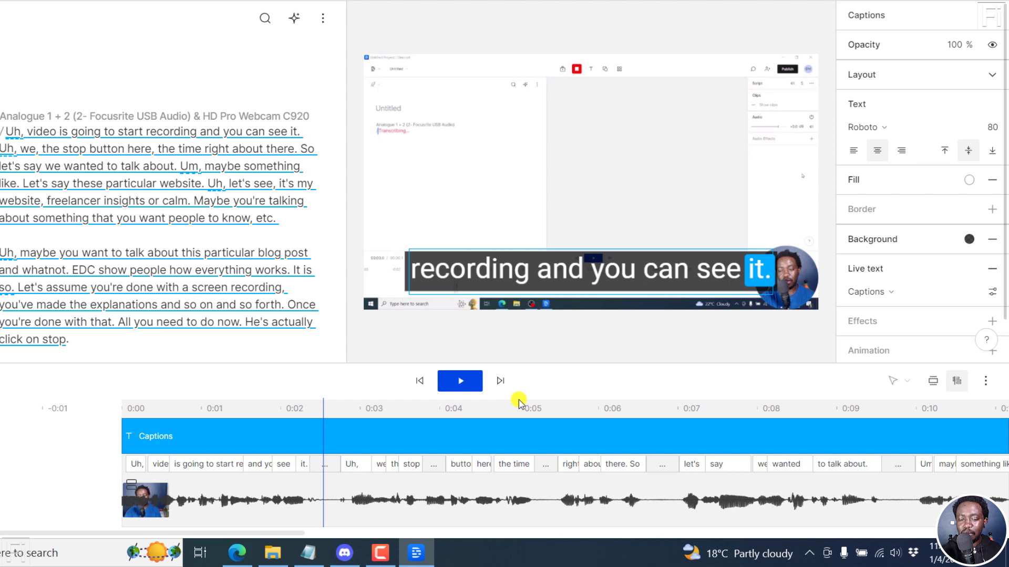
pyautogui.click(498, 434)
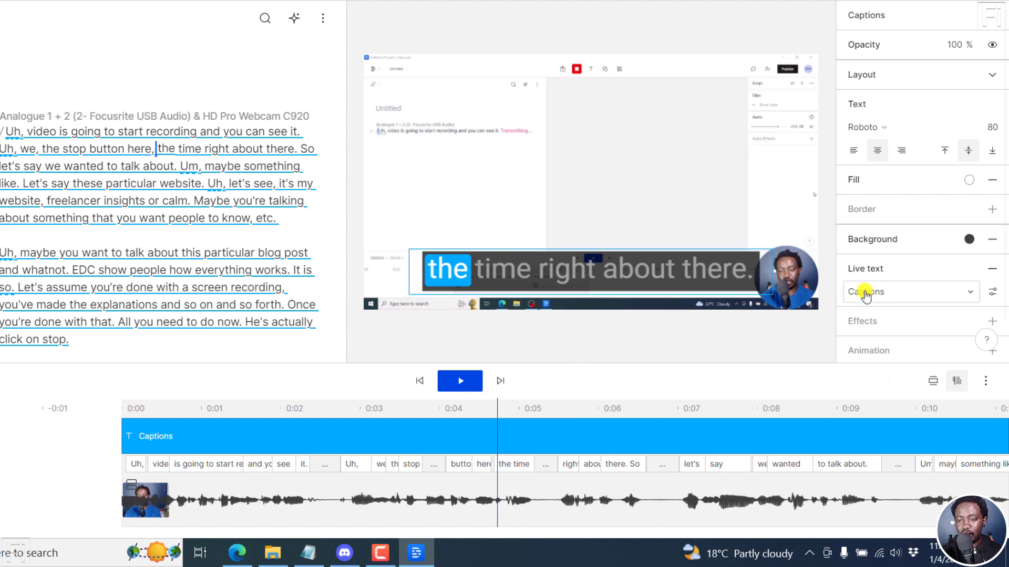
pyautogui.click(895, 128)
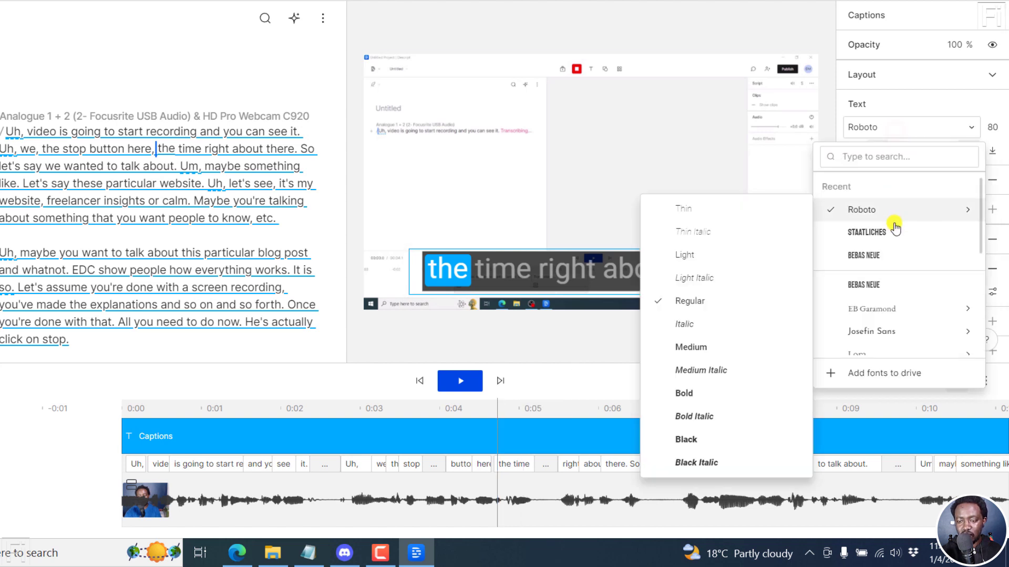
pyautogui.click(865, 235)
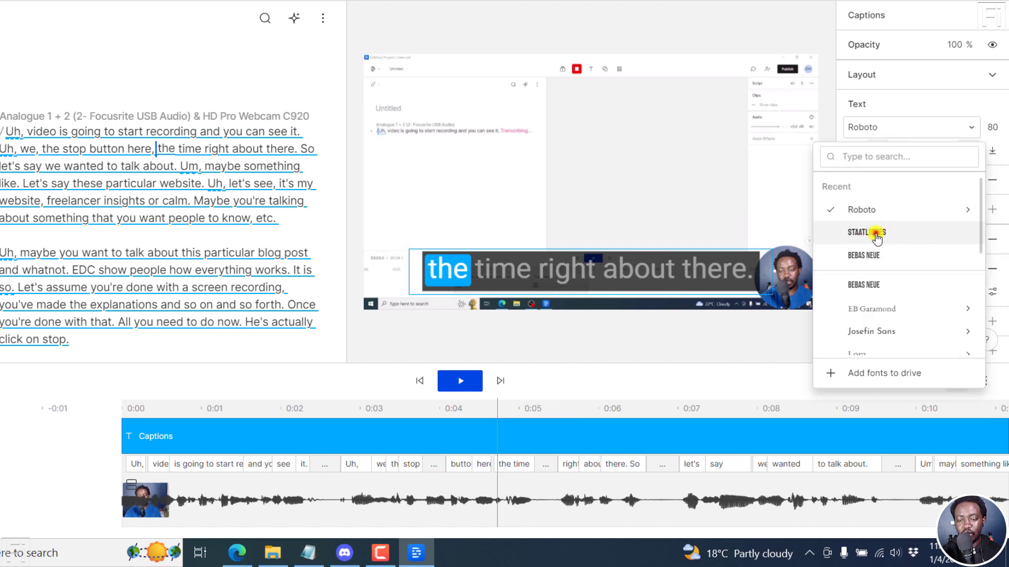
pyautogui.click(420, 382)
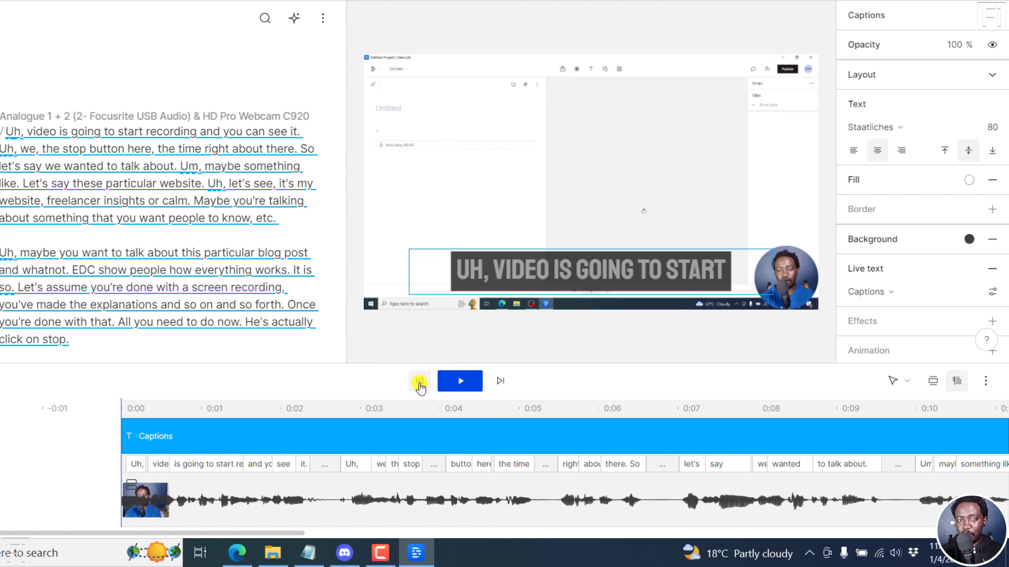
pyautogui.press('space')
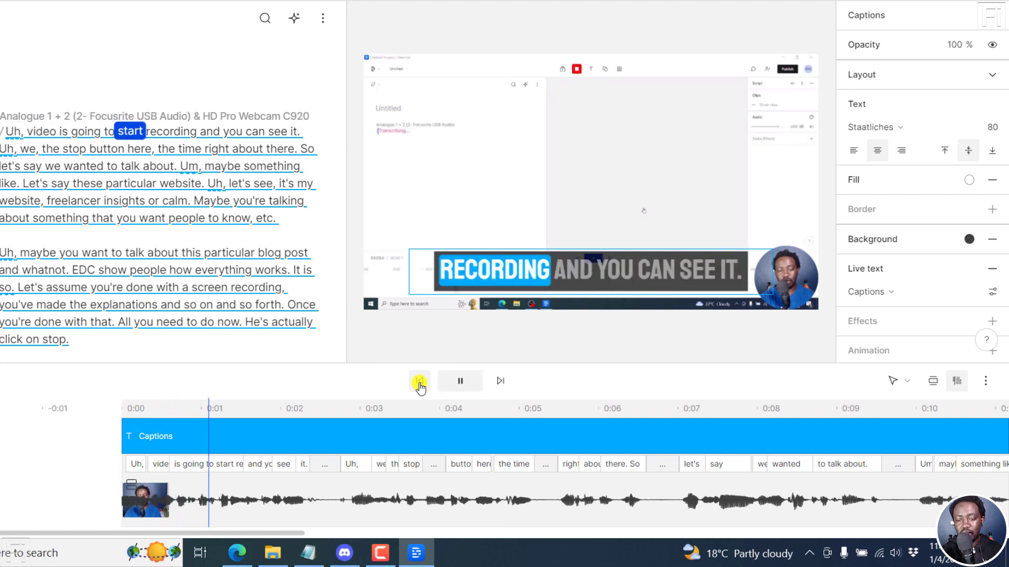
pyautogui.press('space')
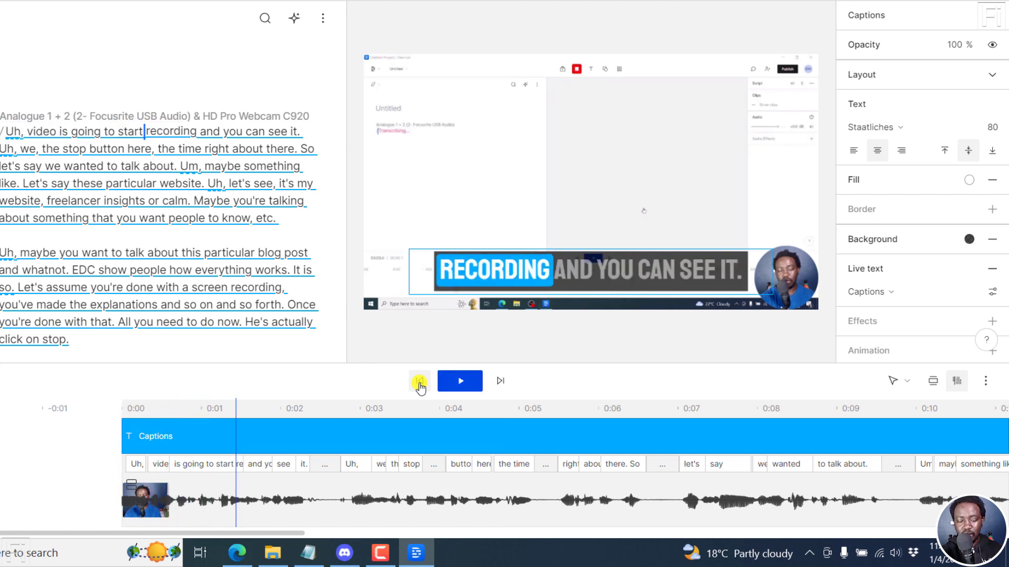
pyautogui.hotkey('ctrl', 'z')
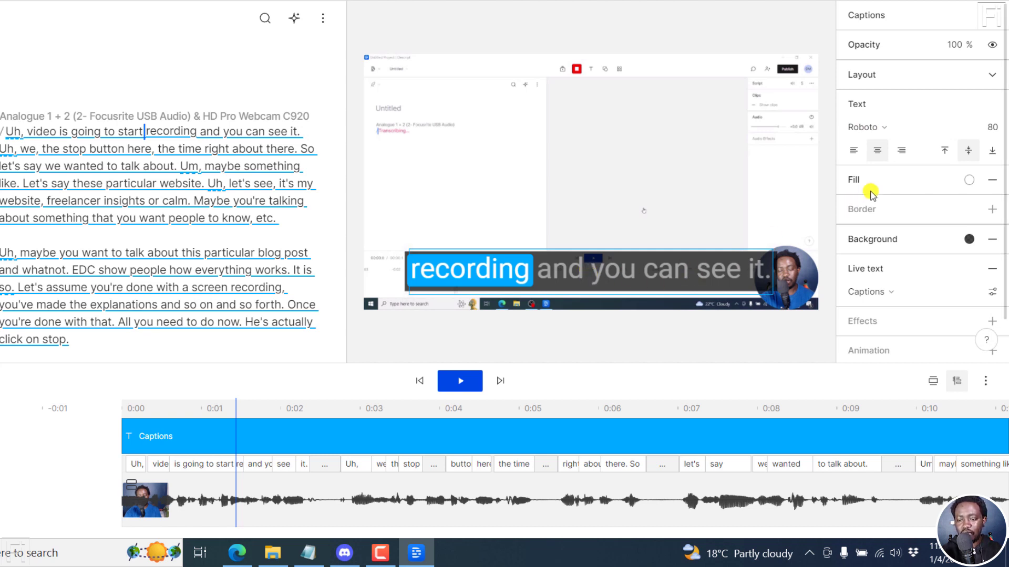
# Apply Bebas Neue to the captions and preview the opening from the start
pyautogui.click(972, 128)
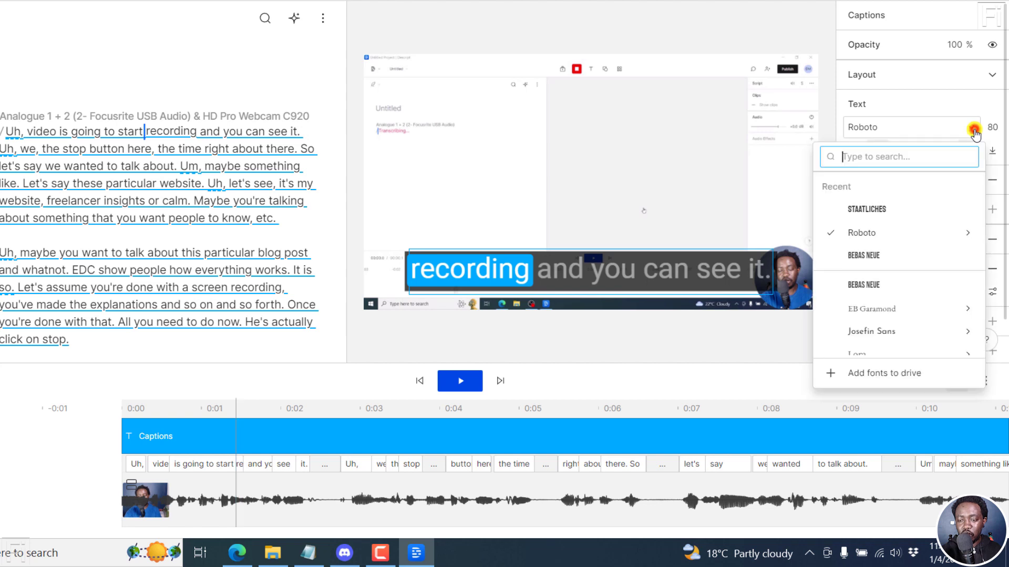
pyautogui.click(870, 257)
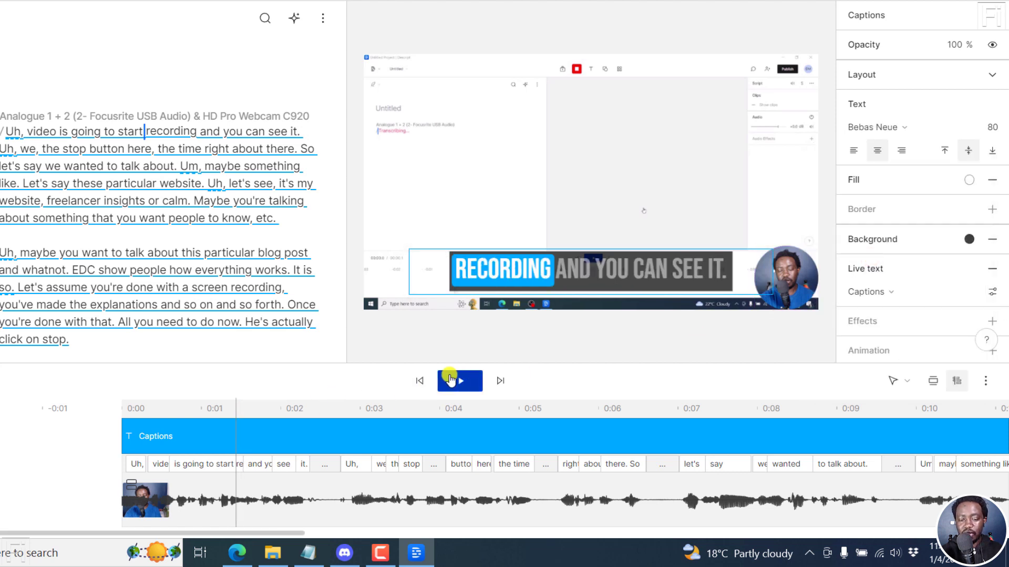
pyautogui.click(419, 382)
pyautogui.press('space')
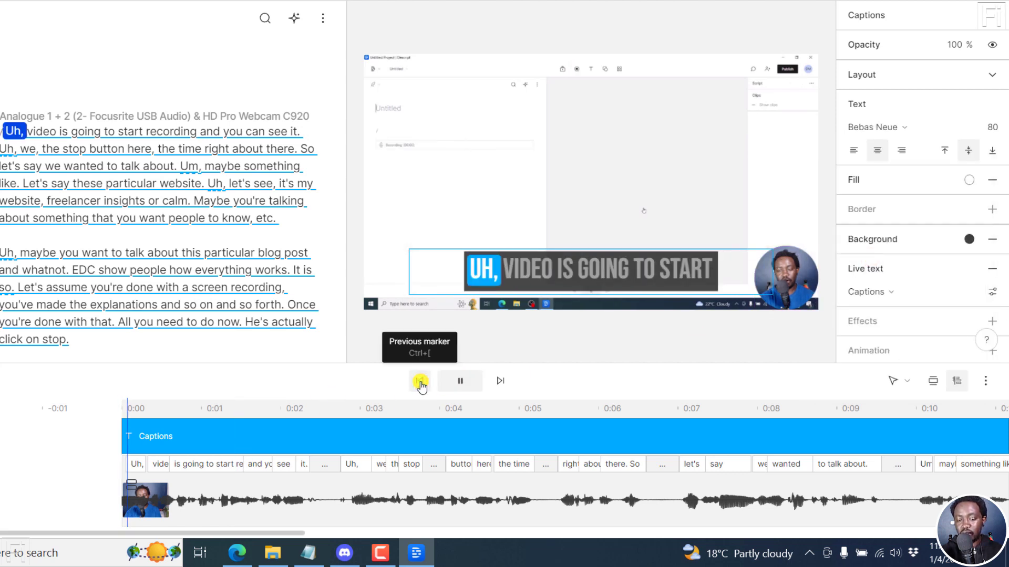
pyautogui.press('space')
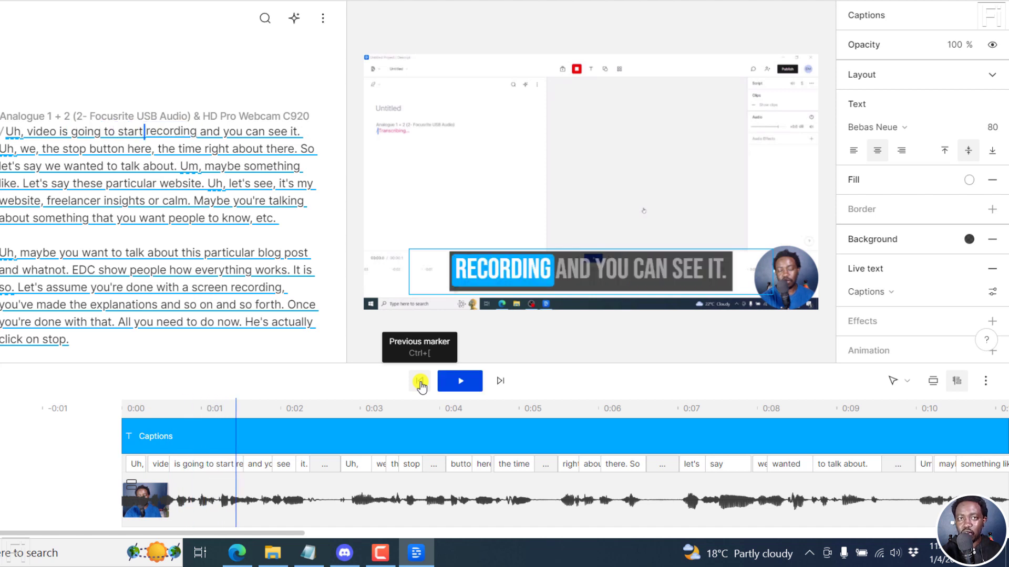
# Set the caption font back to Roboto Bold
pyautogui.click(904, 129)
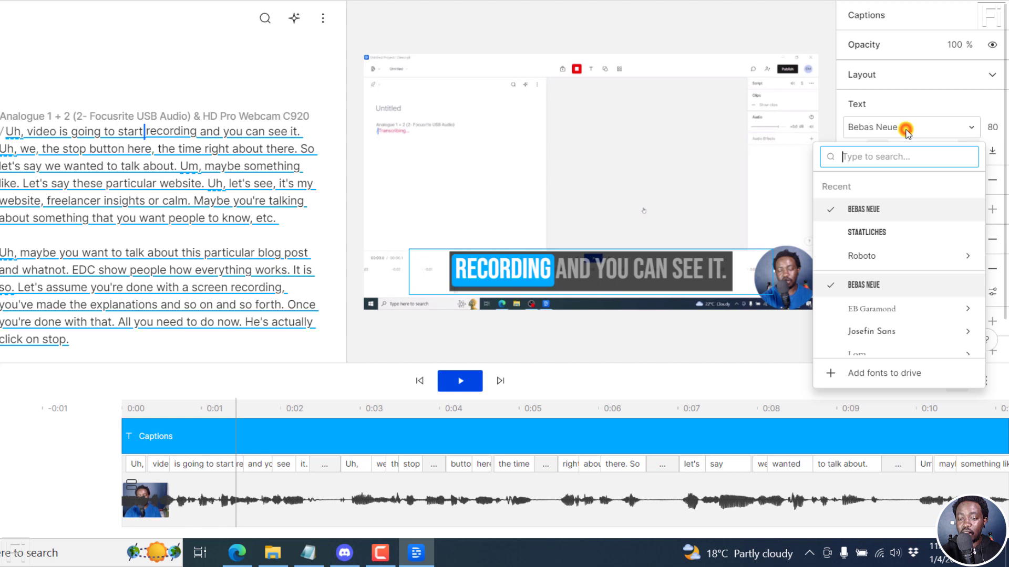
pyautogui.moveTo(874, 256)
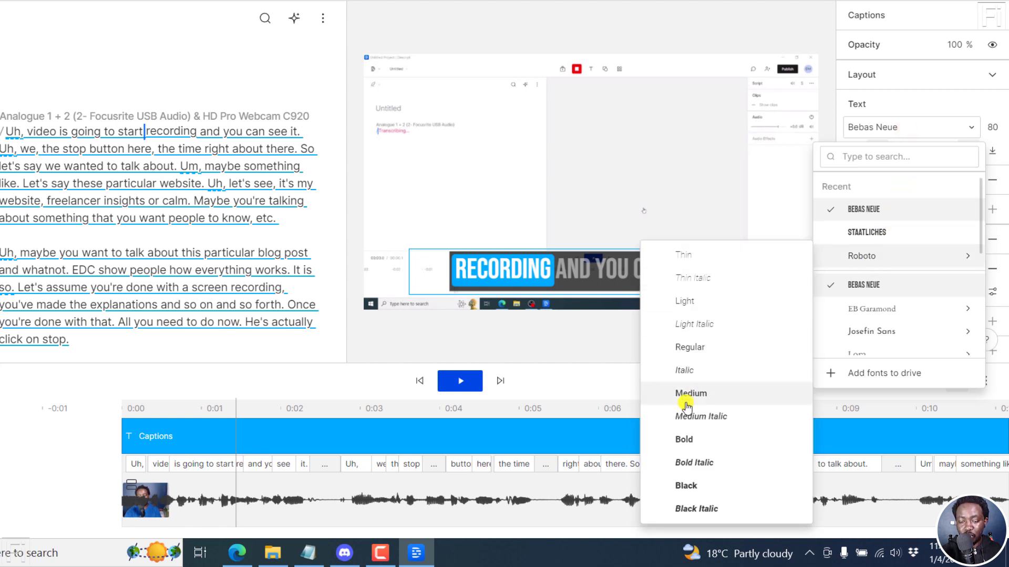
pyautogui.click(683, 440)
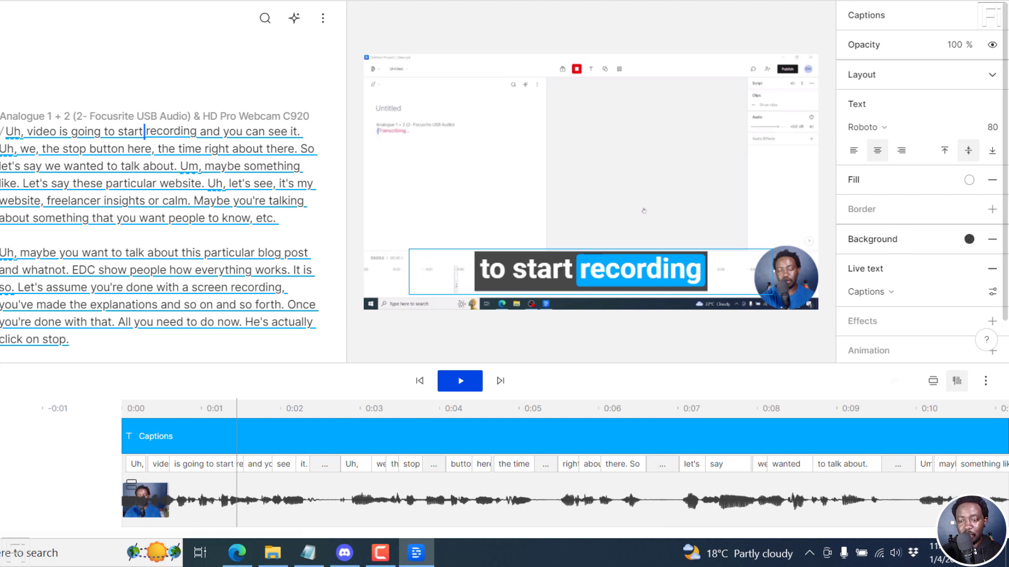
# Scroll to the bottom of the caption font list and choose 'Add fonts to drive'
pyautogui.click(972, 127)
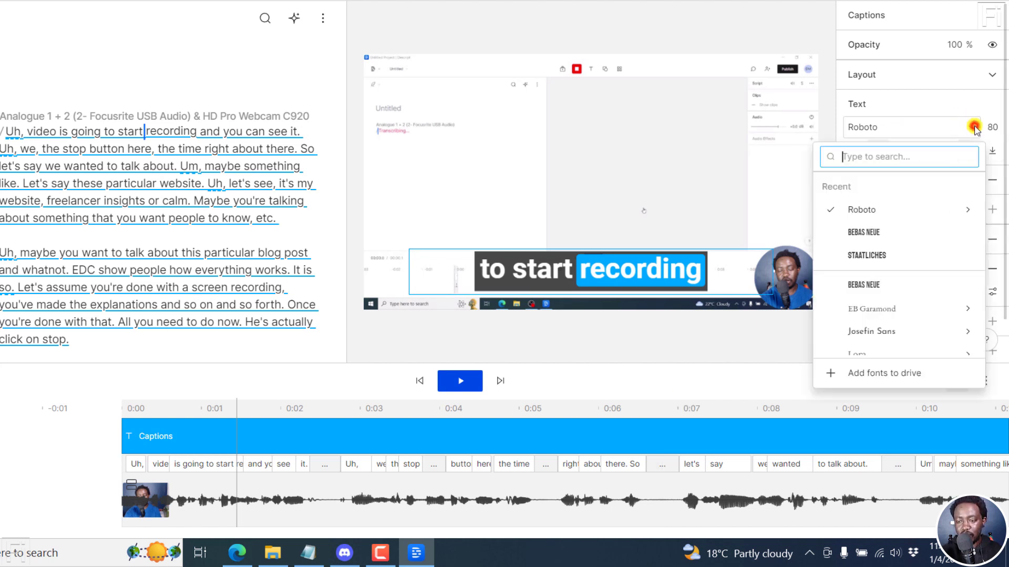
pyautogui.scroll(-1, 890, 361)
pyautogui.scroll(-1, 885, 363)
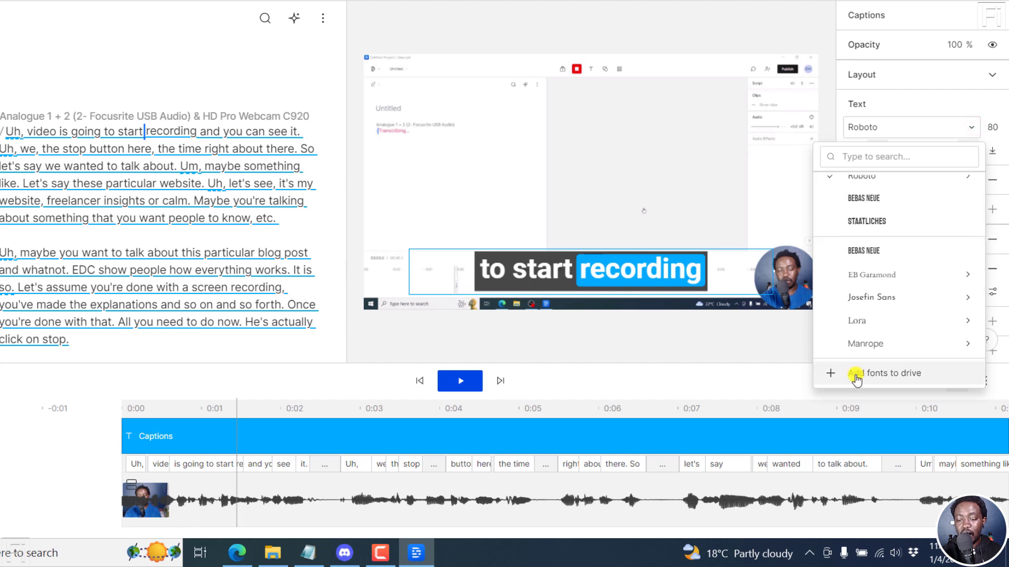
pyautogui.click(891, 371)
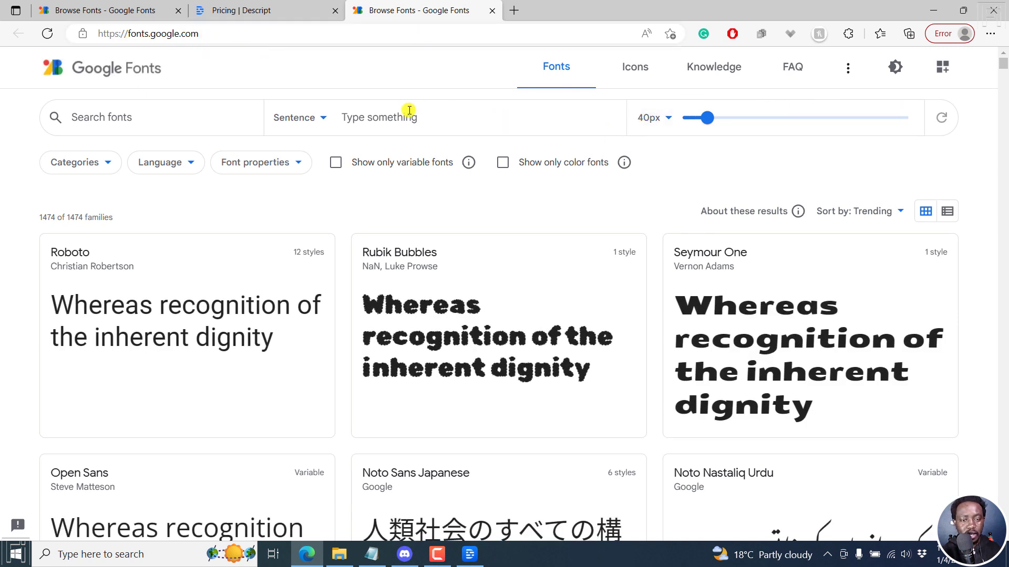
# Browse the Google Fonts catalogue in Edge, then minimise the browser
pyautogui.click(148, 12)
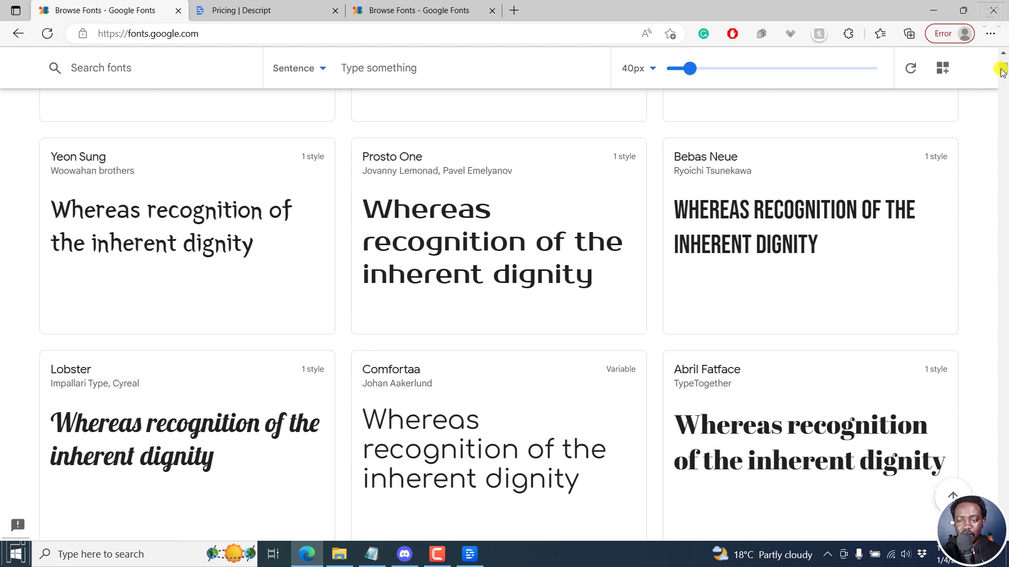
pyautogui.moveTo(1003, 68); pyautogui.dragTo(1003, 81)
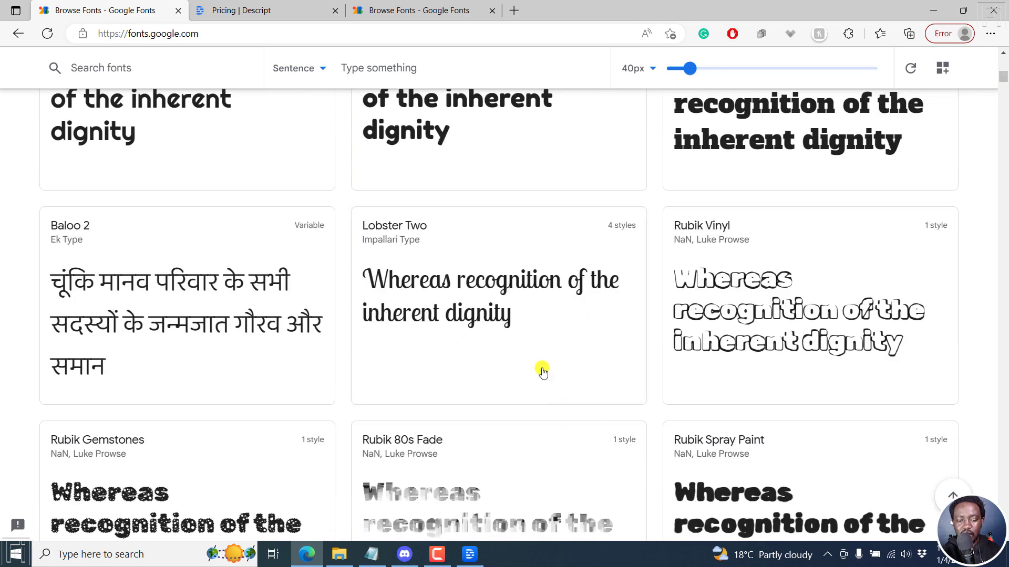
pyautogui.click(929, 10)
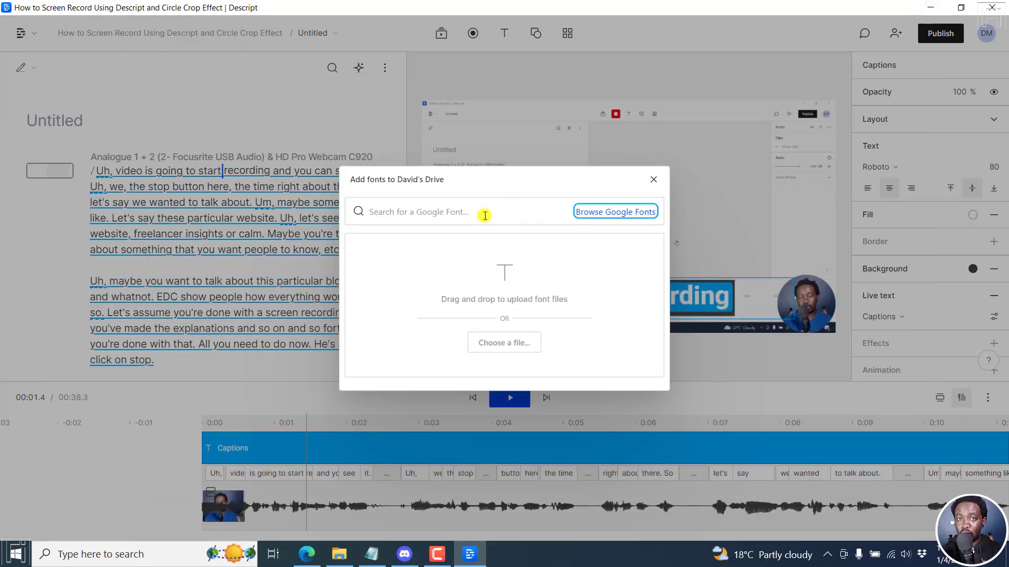
# Select the font name 'Koulen' in the Notepad font list, then minimise Notepad
pyautogui.click(372, 554)
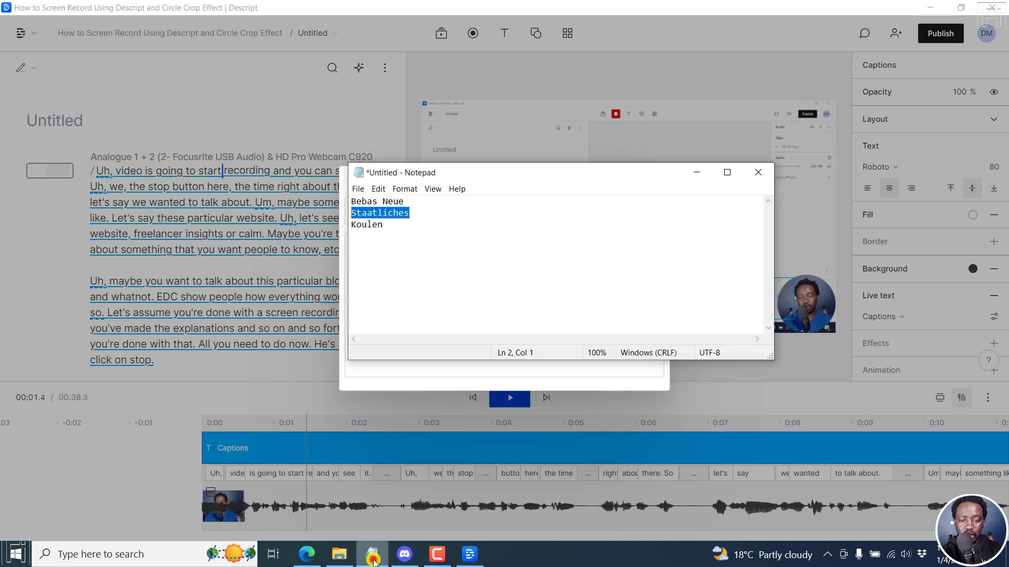
pyautogui.moveTo(463, 176); pyautogui.dragTo(570, 209)
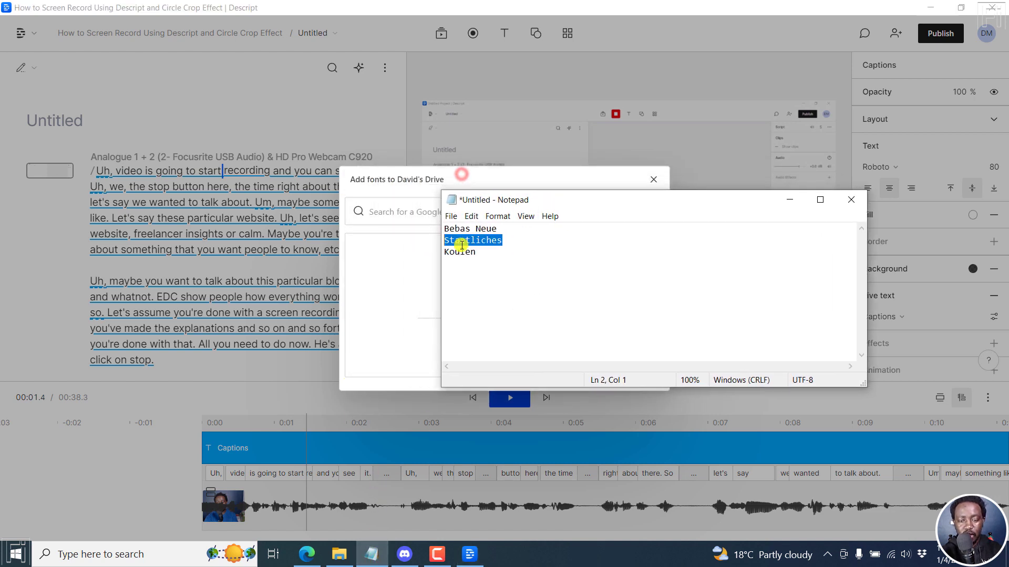
pyautogui.click(483, 254)
pyautogui.hotkey('shift', 'Home')
pyautogui.hotkey('ctrl', 'c')
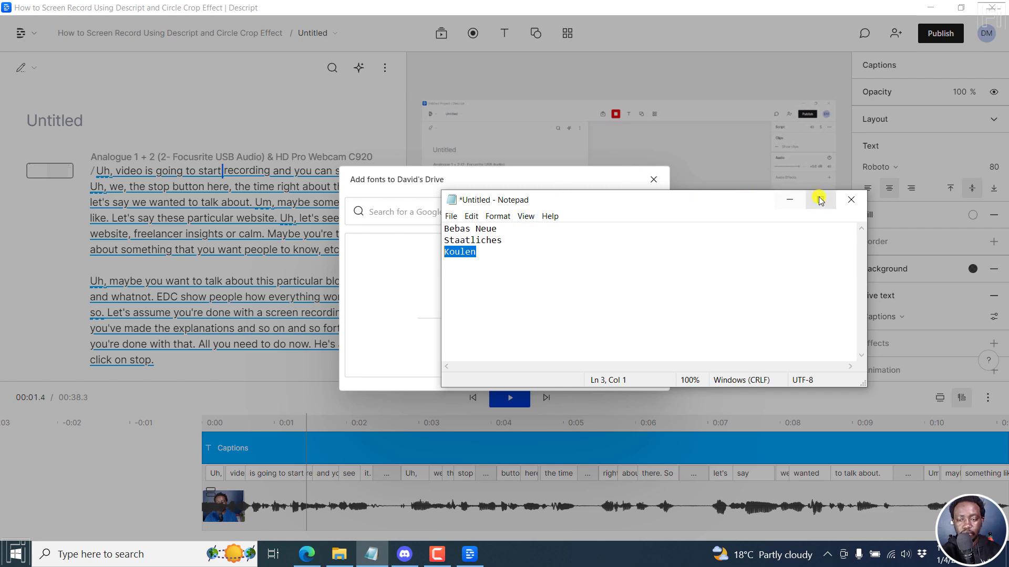
pyautogui.click(789, 199)
# Search the Google font field for 'Koulen' and add it to the drive
pyautogui.click(390, 210)
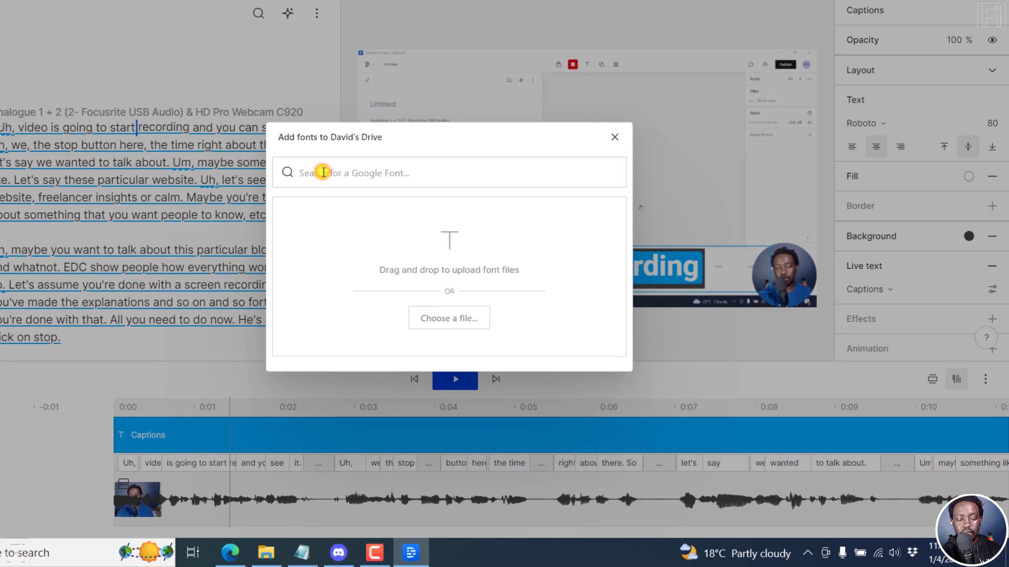
pyautogui.hotkey('ctrl', 'v')
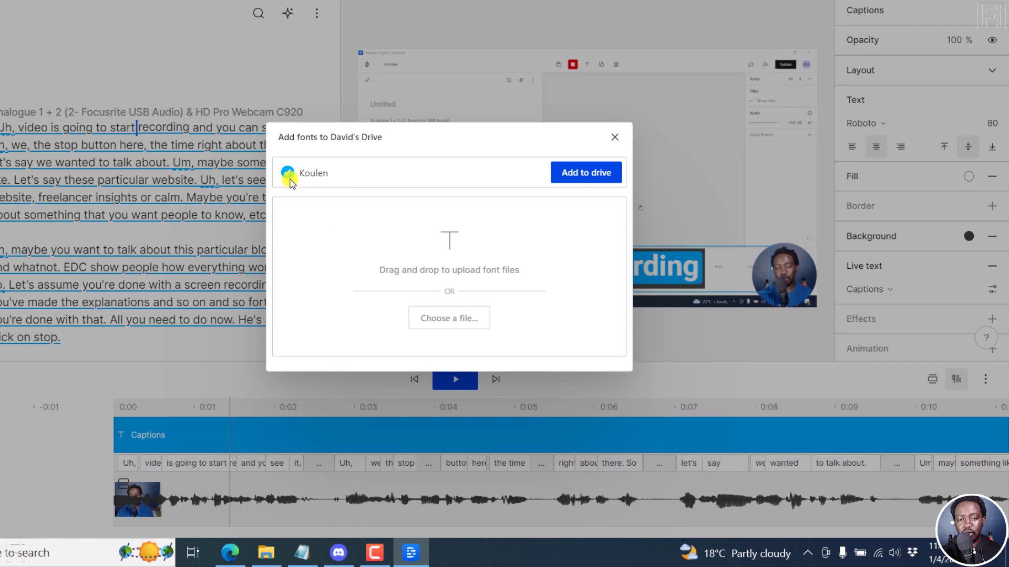
pyautogui.click(599, 173)
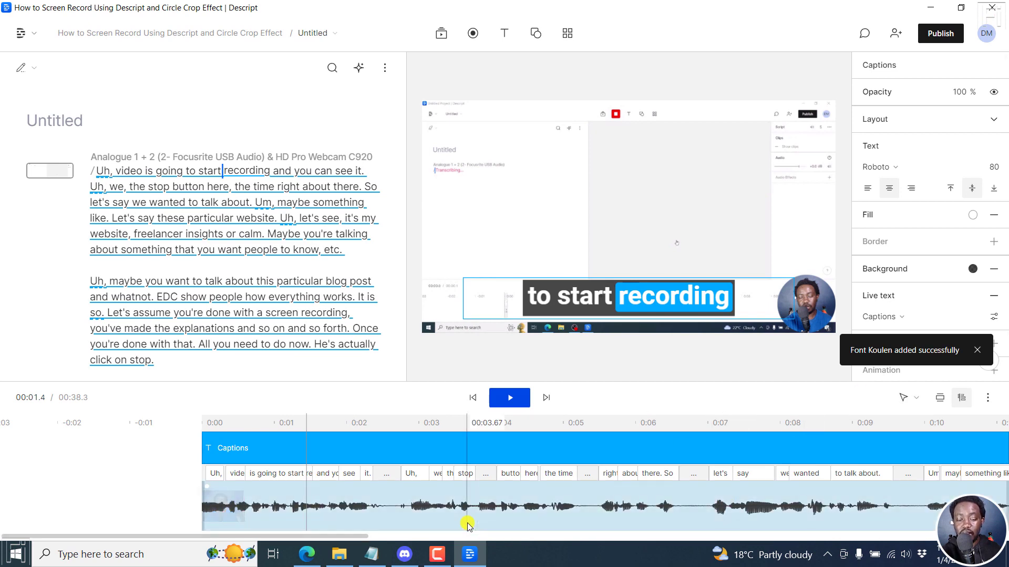
pyautogui.click(307, 554)
# Switch the caption font to the newly added KOULEN and rewind to preview it
pyautogui.click(471, 556)
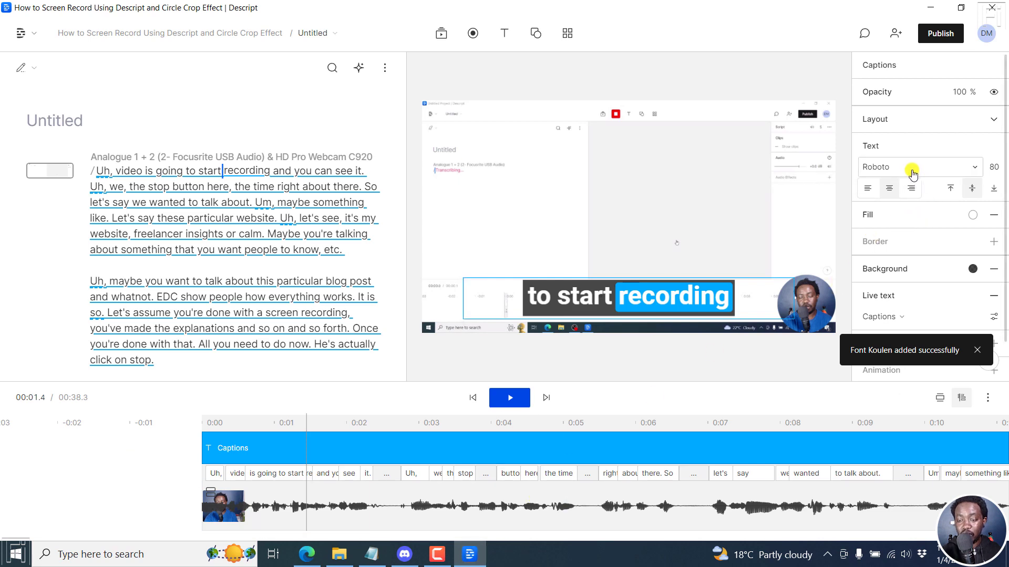
pyautogui.click(976, 169)
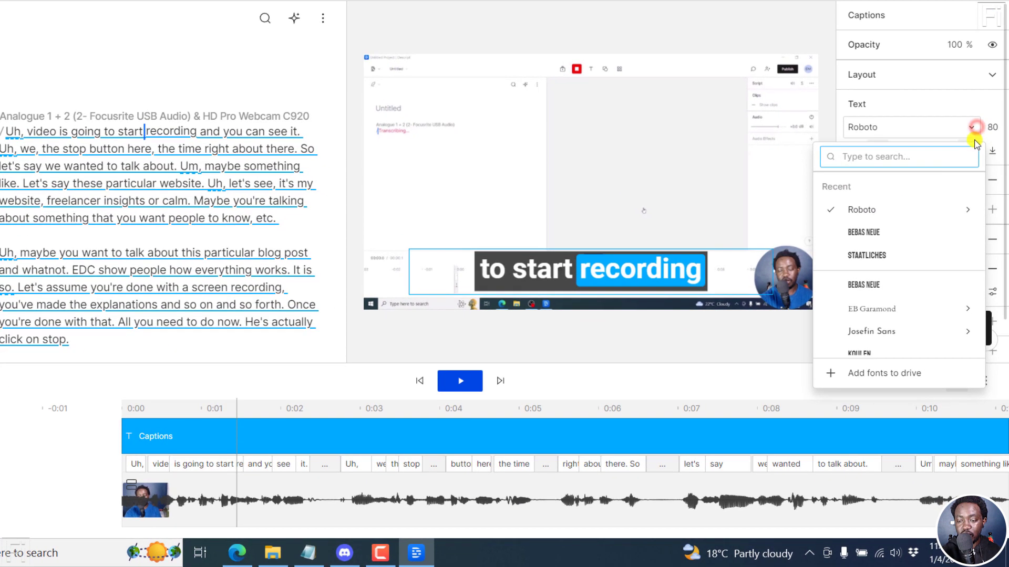
pyautogui.scroll(-5, 979, 195)
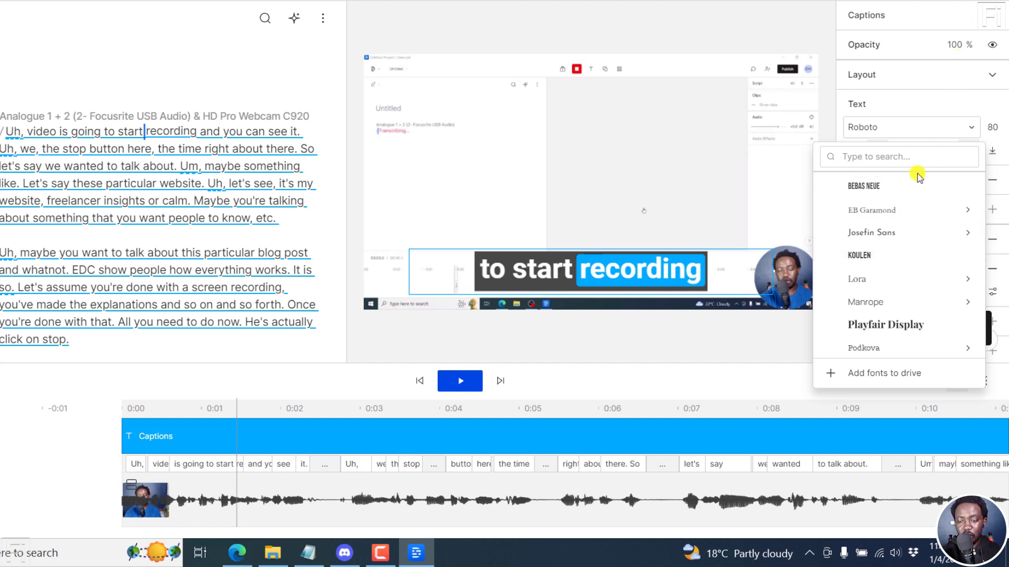
pyautogui.click(871, 257)
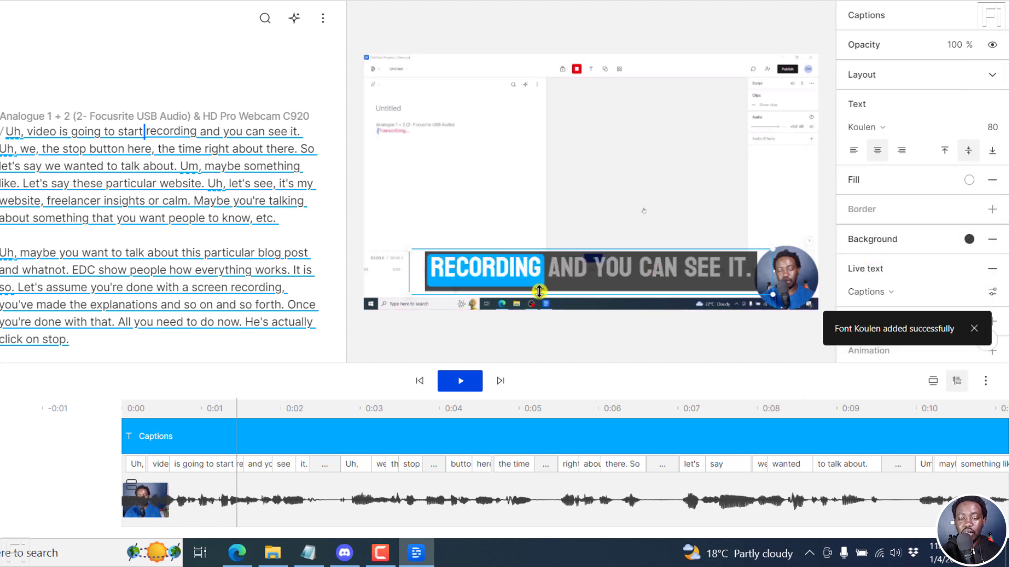
pyautogui.click(971, 332)
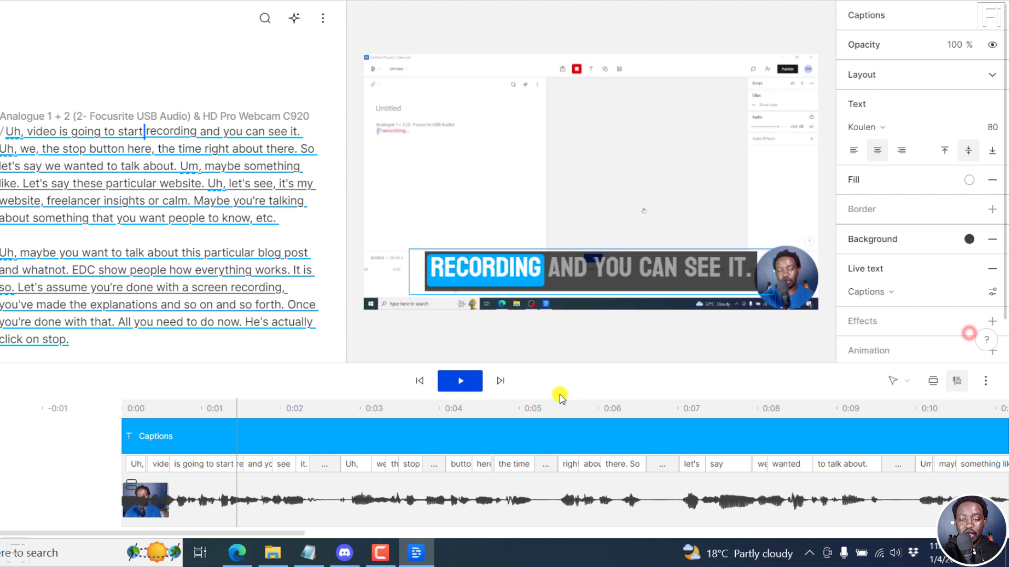
pyautogui.click(421, 381)
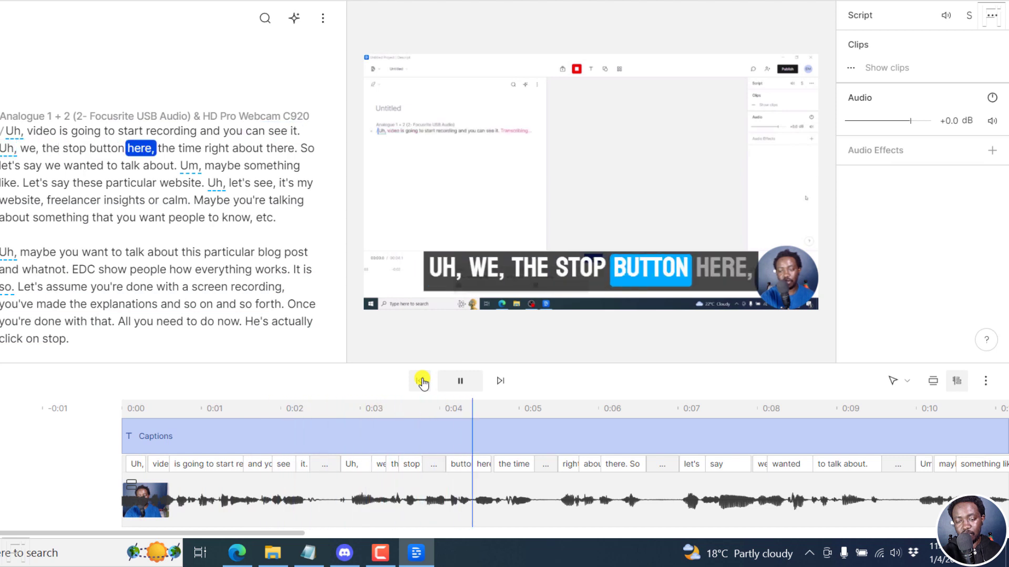
# After replaying the opening, select the captions clip with the playhead at 0:02.87
pyautogui.press('space')
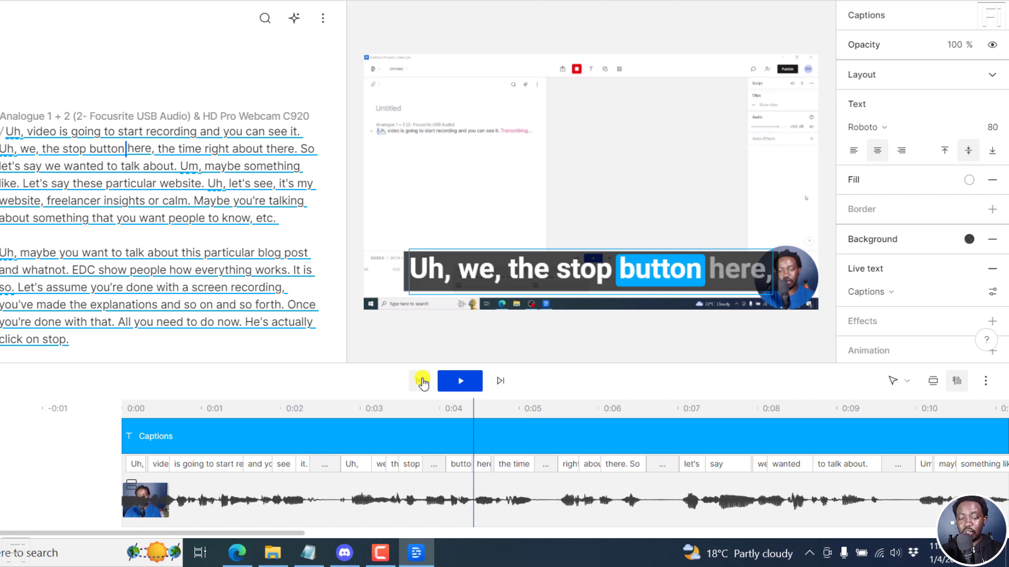
pyautogui.click(420, 383)
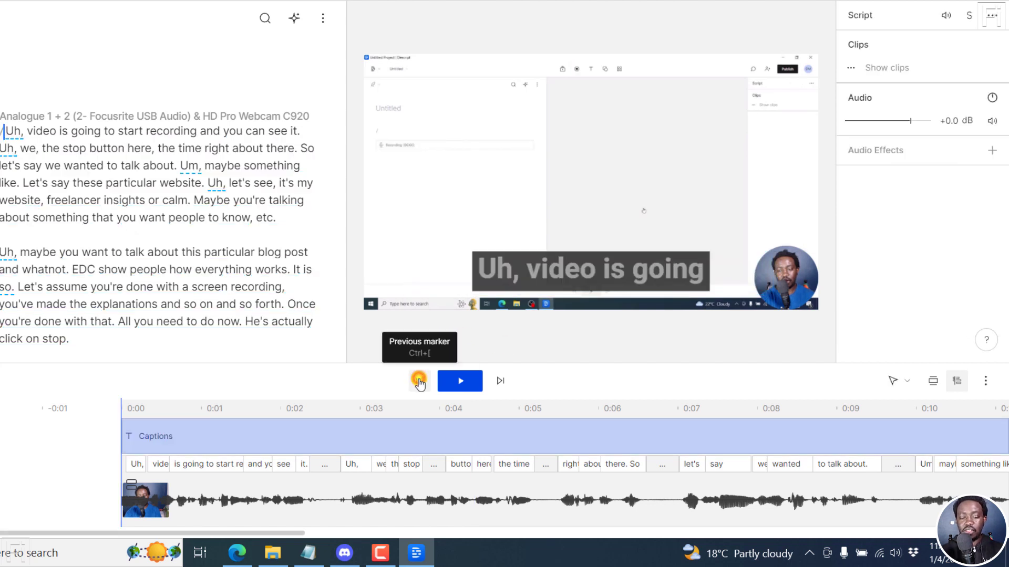
pyautogui.press('space')
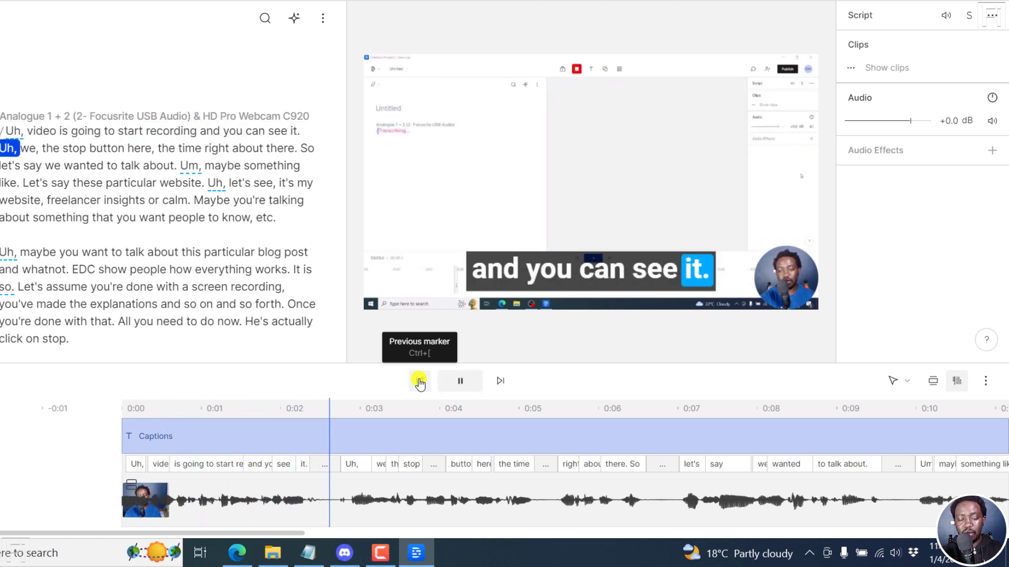
pyautogui.press('space')
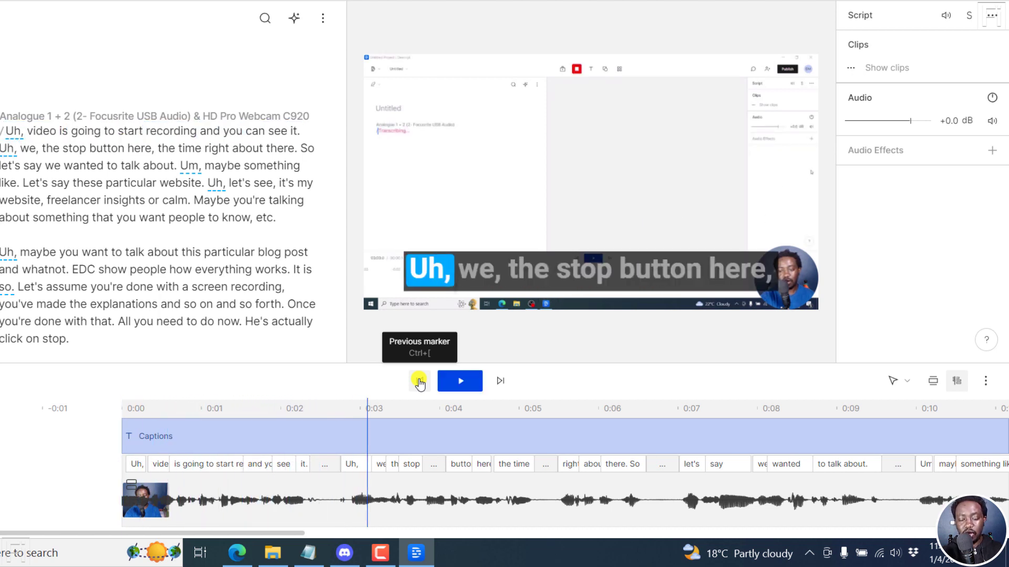
pyautogui.click(356, 430)
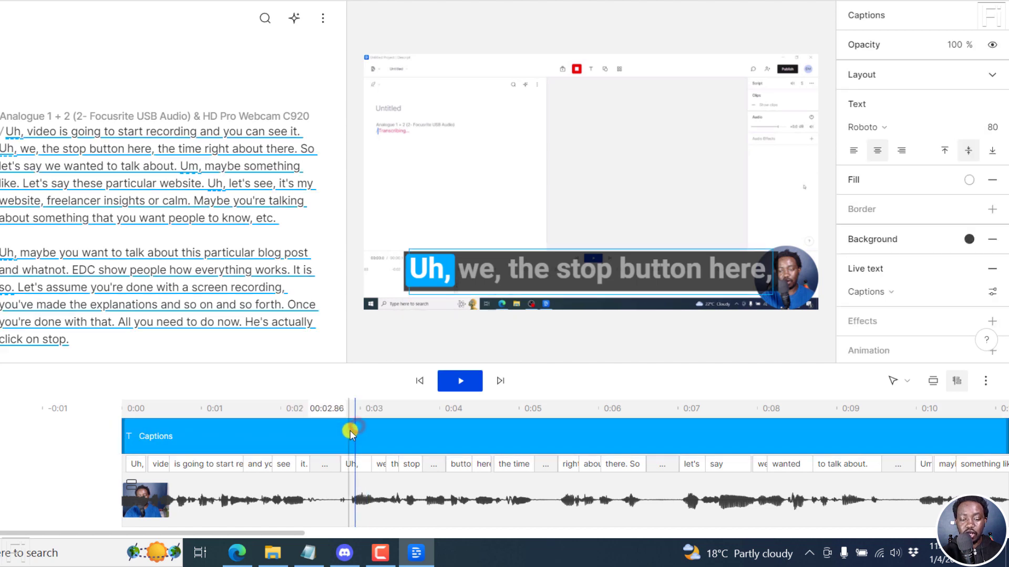
pyautogui.click(350, 431)
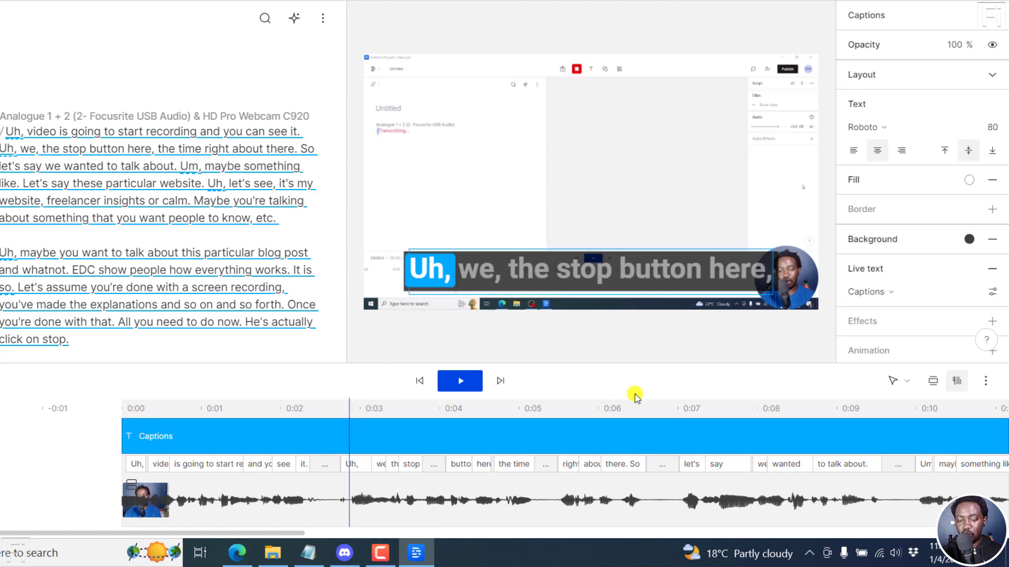
# Blade-cut the Captions clip at 0:02.87 and 0:05.31, then switch back to the Select tool
pyautogui.click(893, 387)
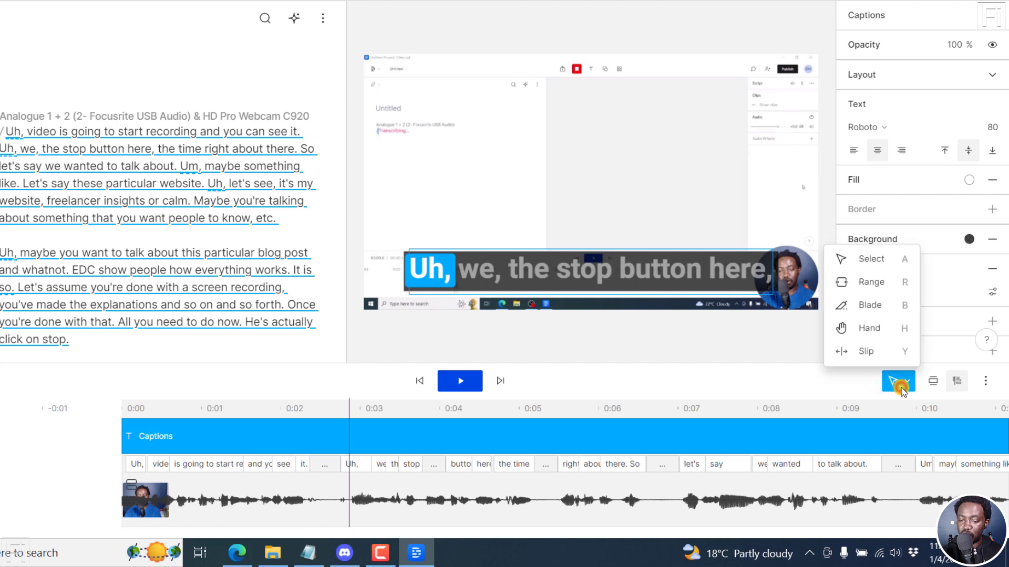
pyautogui.click(881, 310)
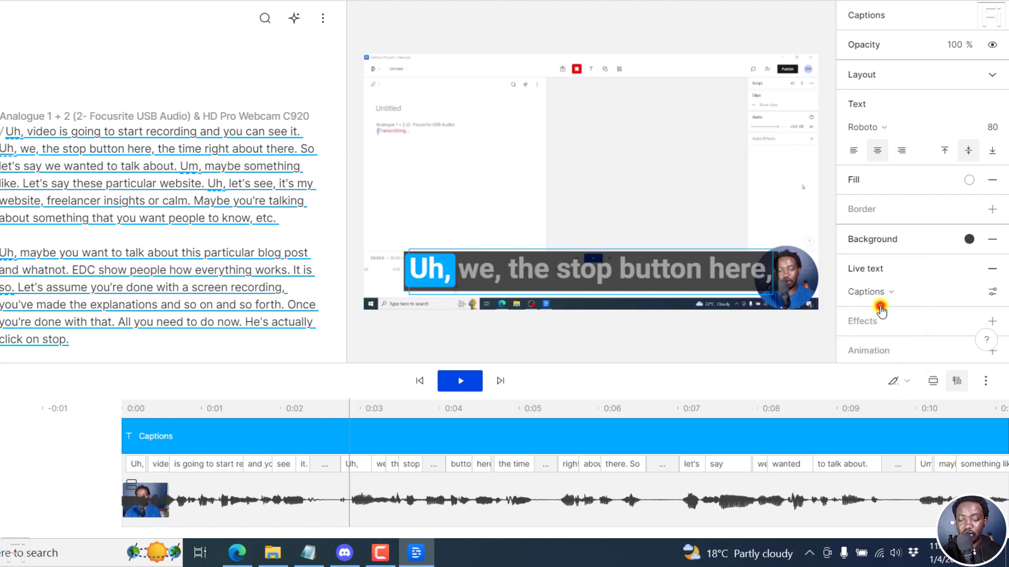
pyautogui.click(349, 440)
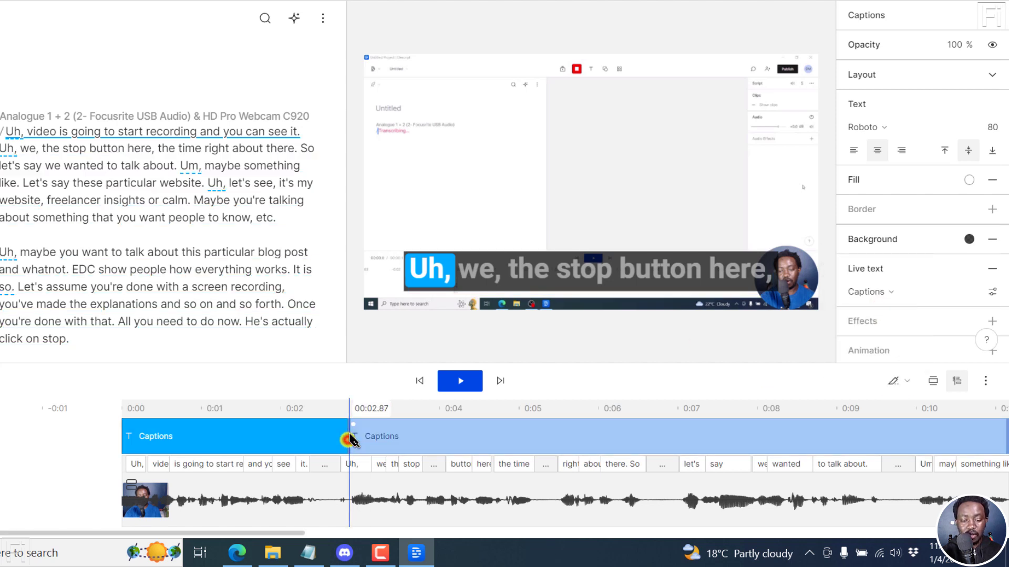
pyautogui.click(546, 436)
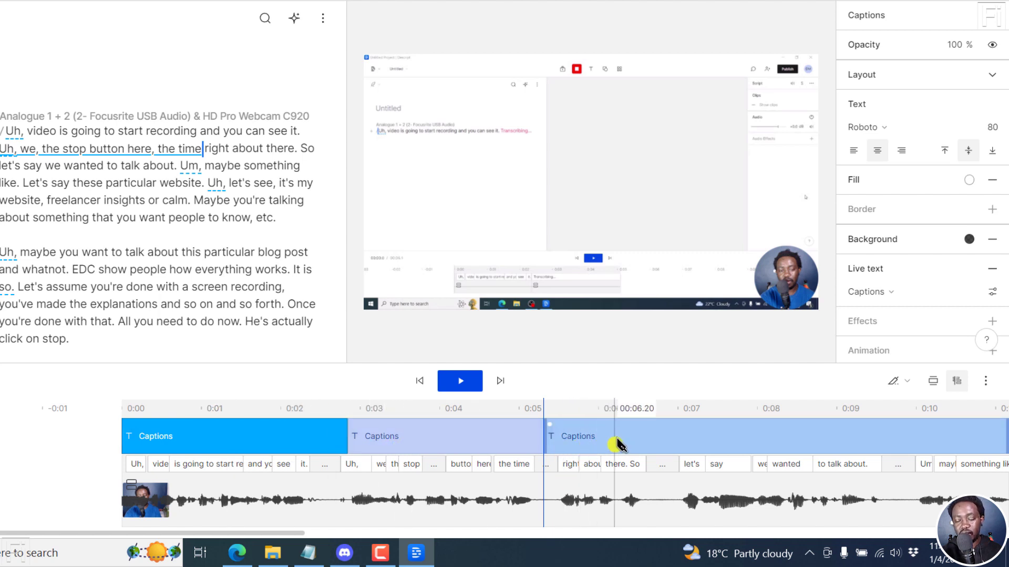
pyautogui.click(898, 382)
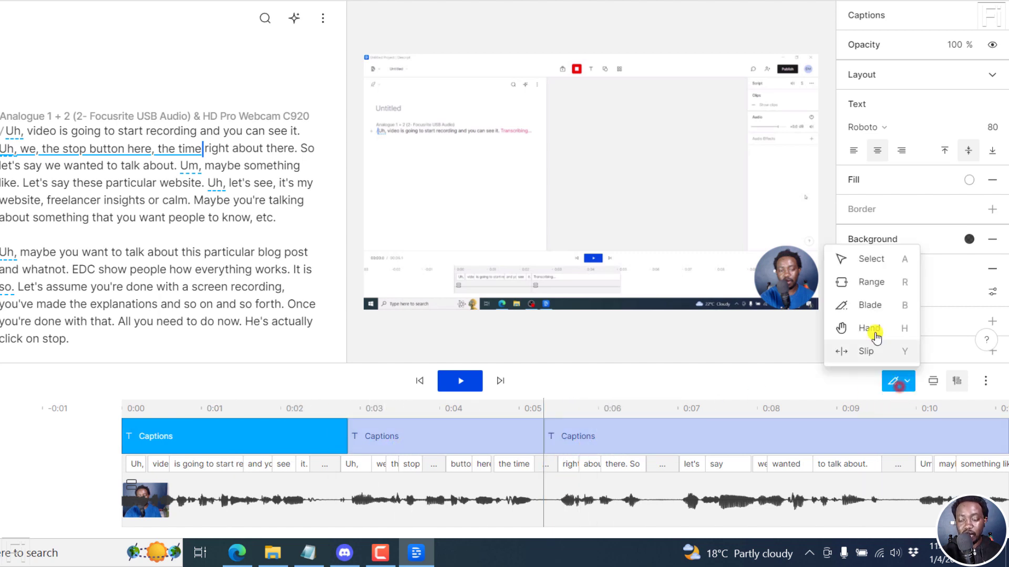
pyautogui.click(870, 260)
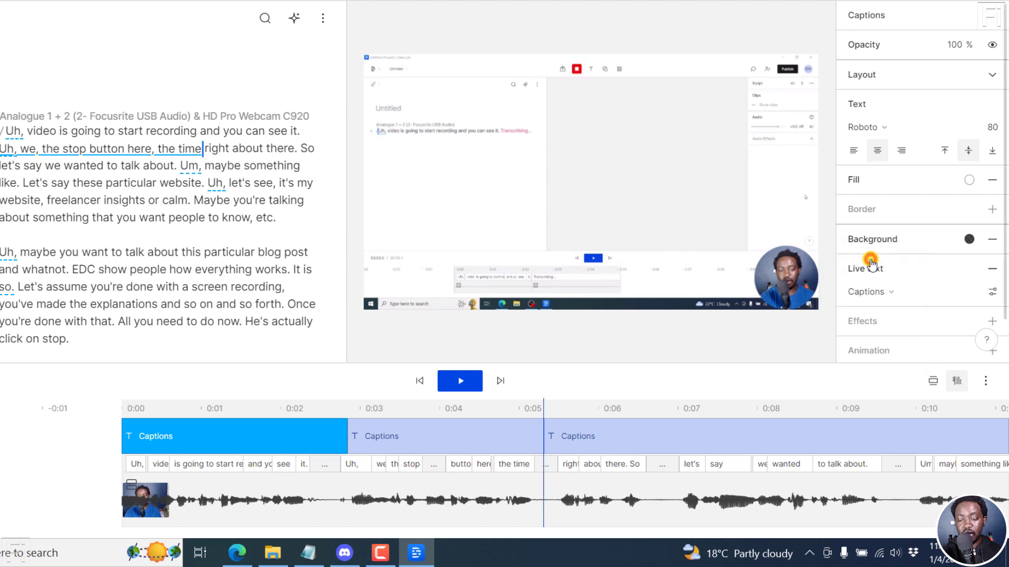
# Set the middle caption clip's font to Koulen, leaving the opening clip in Roboto
pyautogui.click(439, 436)
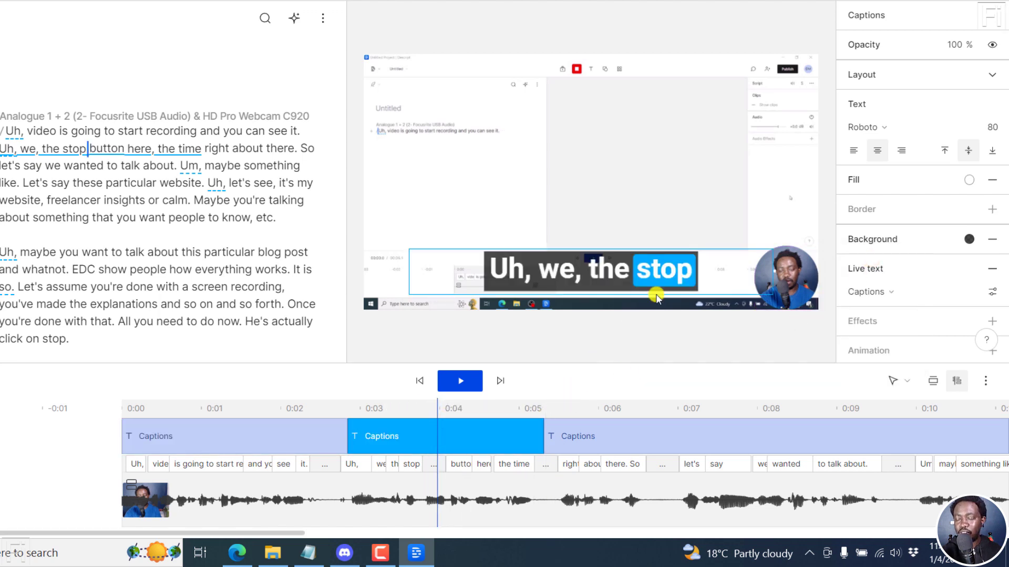
pyautogui.click(975, 127)
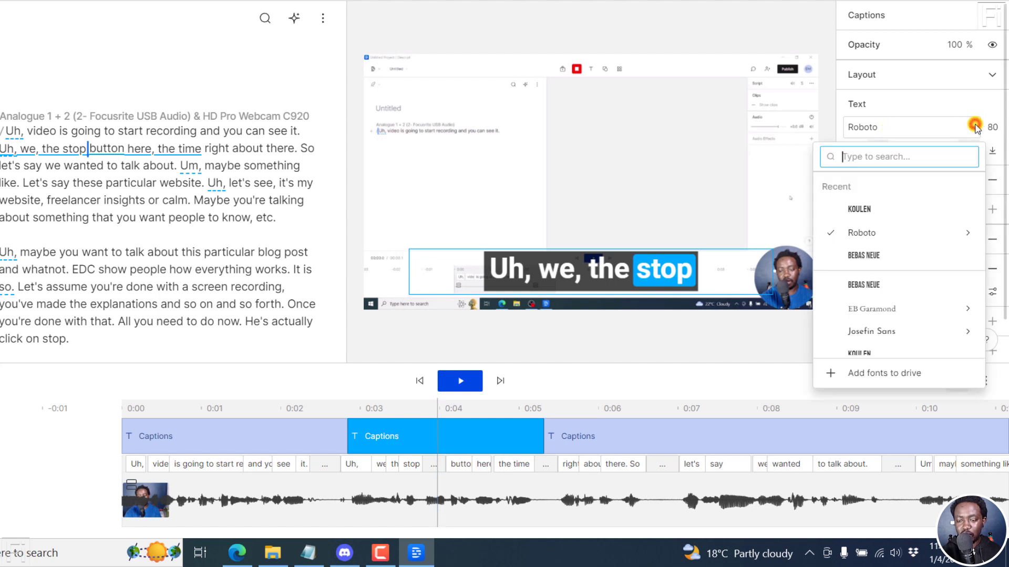
pyautogui.click(876, 209)
pyautogui.click(234, 407)
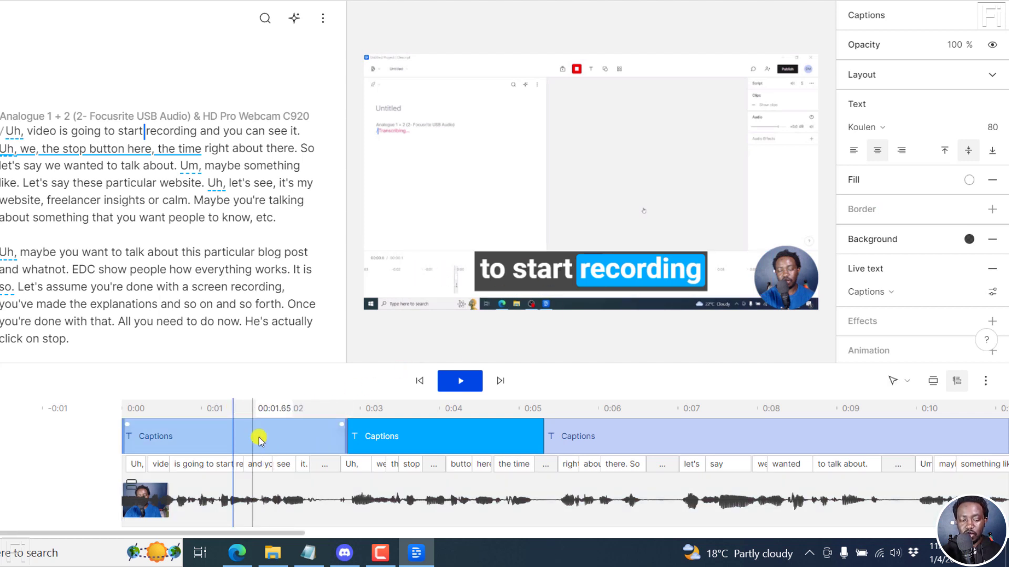
pyautogui.press('space')
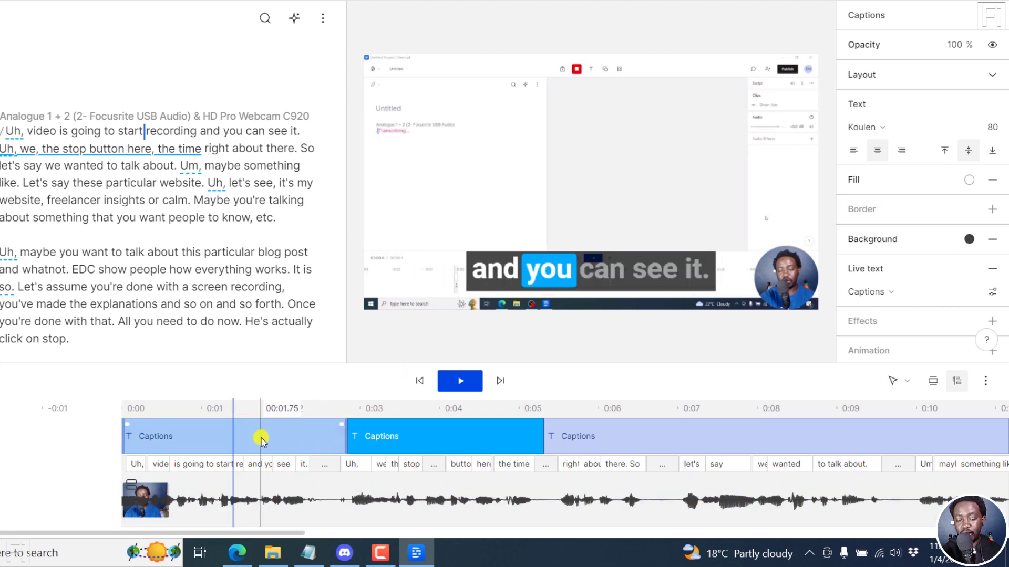
pyautogui.press('space')
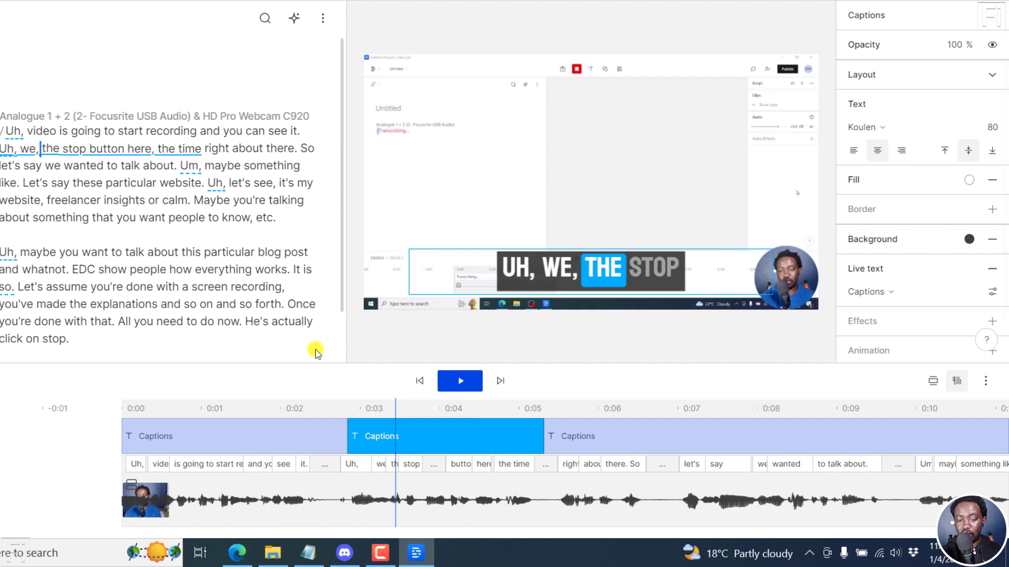
pyautogui.press('space')
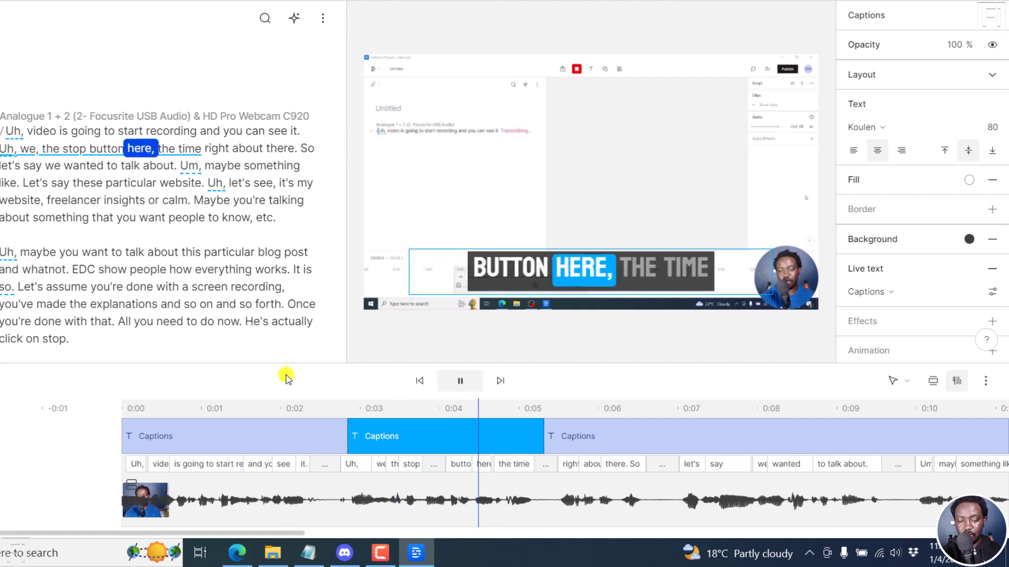
pyautogui.press('space')
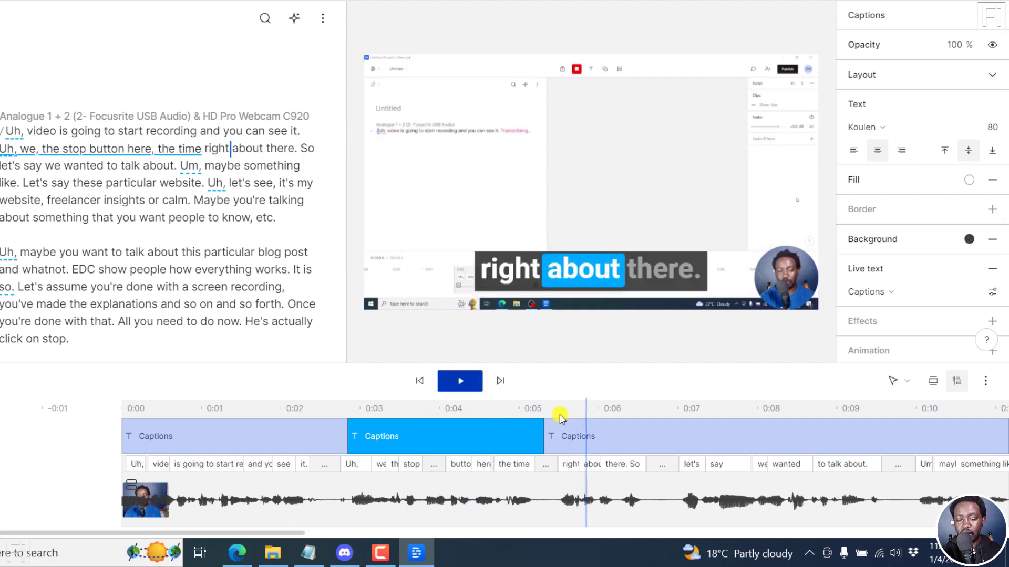
pyautogui.click(620, 428)
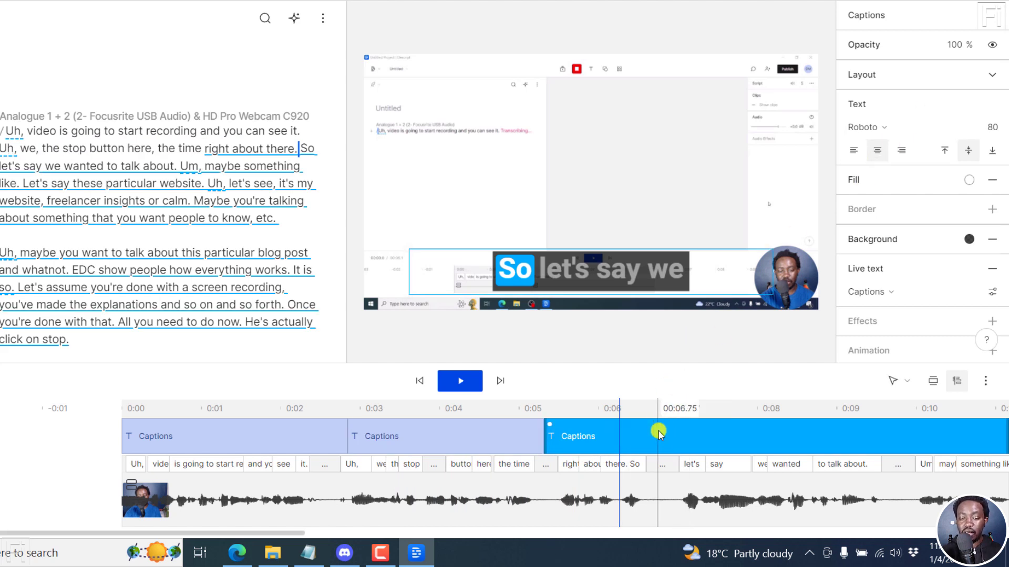
pyautogui.click(484, 434)
pyautogui.click(398, 408)
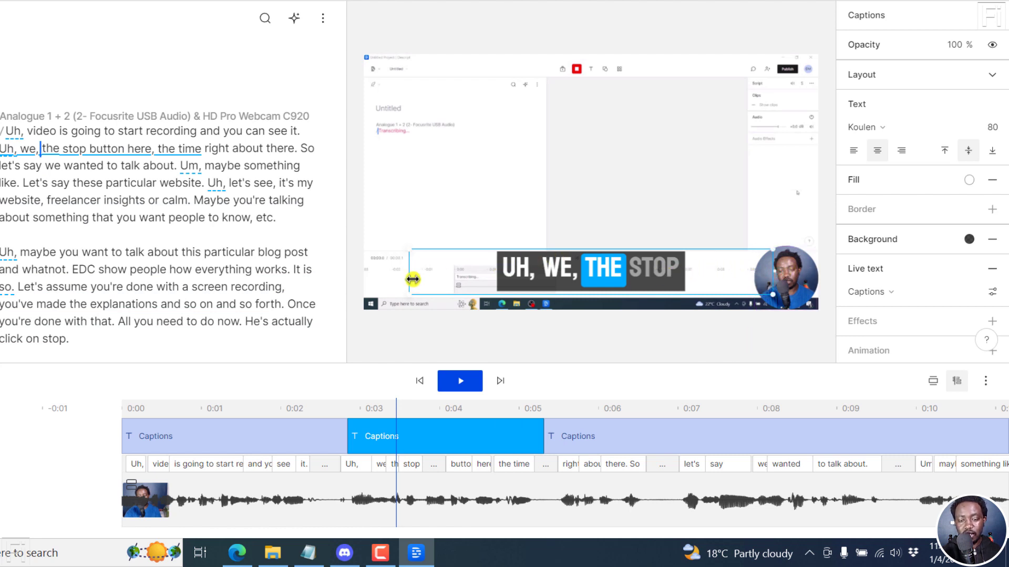
# Narrow the Koulen caption box to about two words, recentre it, and preview playback from 0:02.05
pyautogui.moveTo(437, 274); pyautogui.dragTo(662, 272)
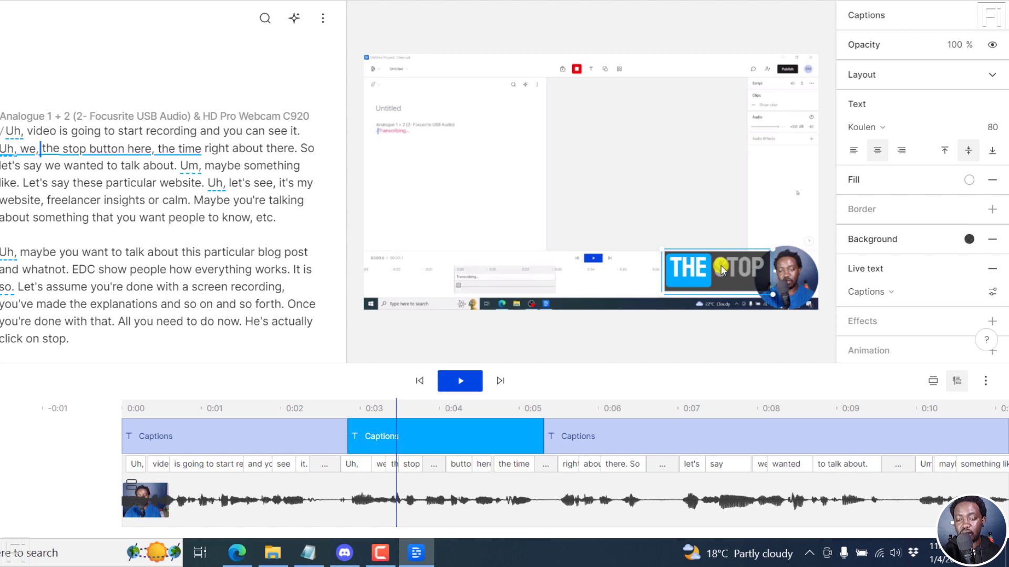
pyautogui.moveTo(721, 270); pyautogui.dragTo(596, 273)
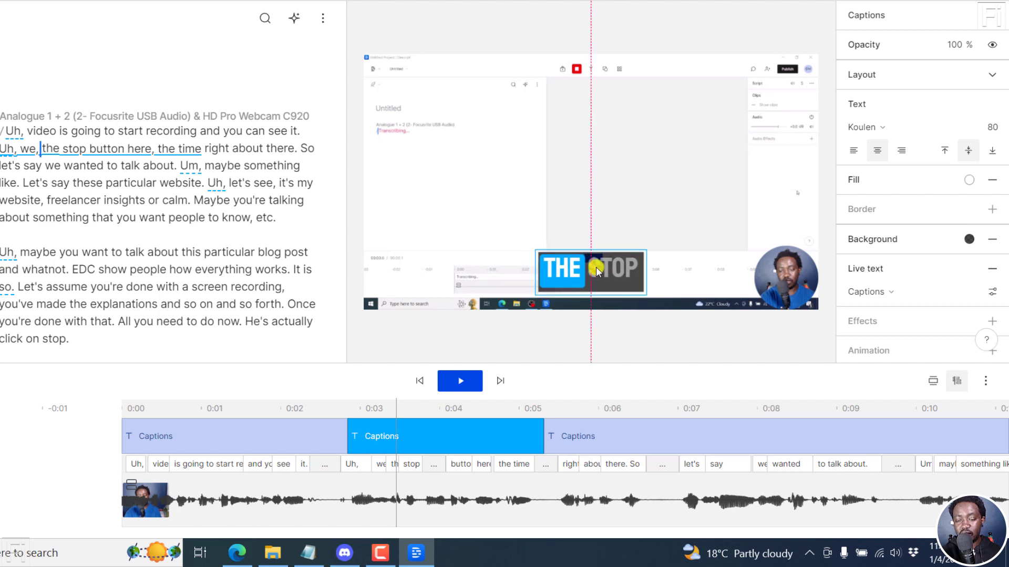
pyautogui.click(286, 410)
pyautogui.press('space')
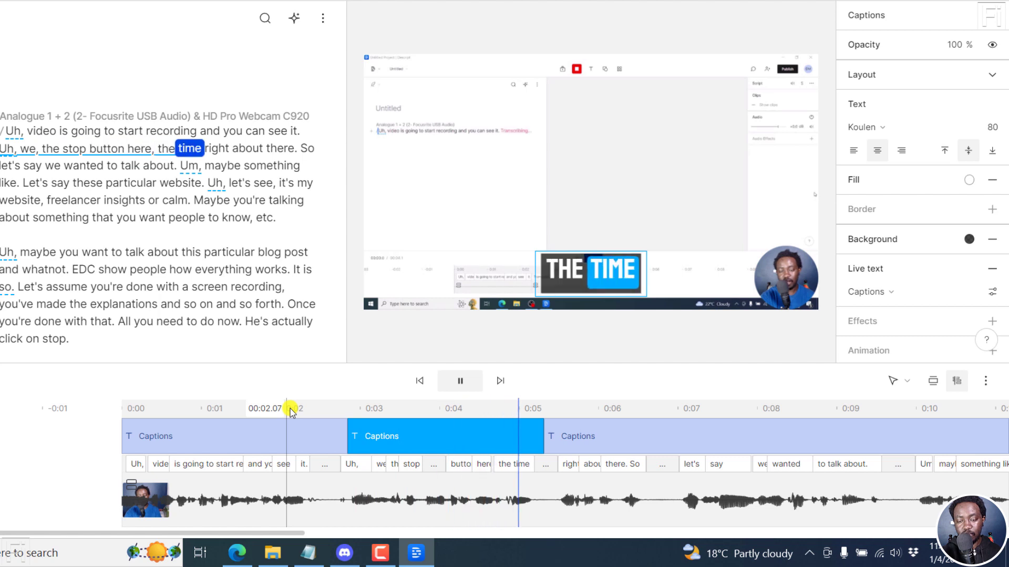
pyautogui.press('space')
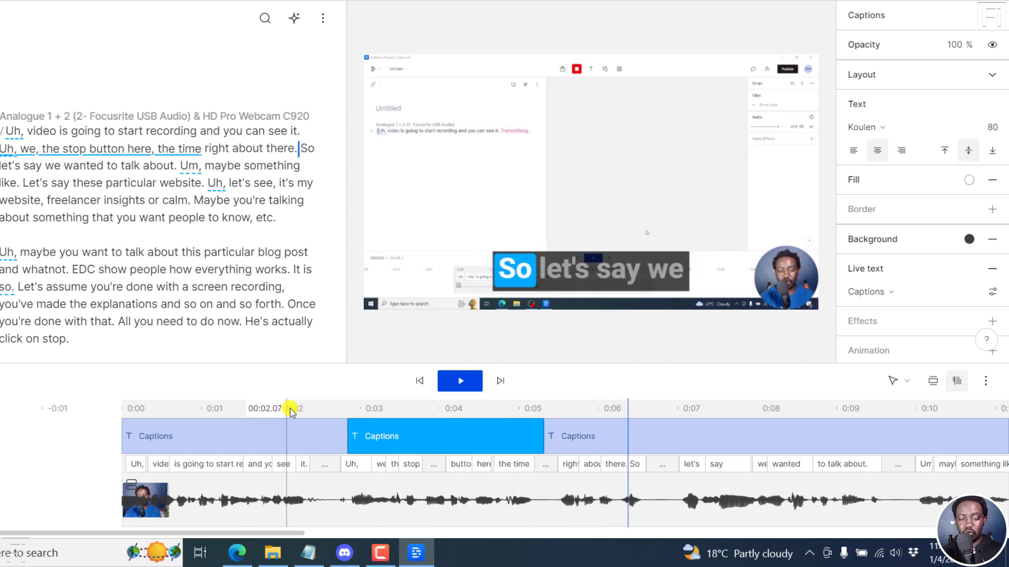
pyautogui.click(463, 441)
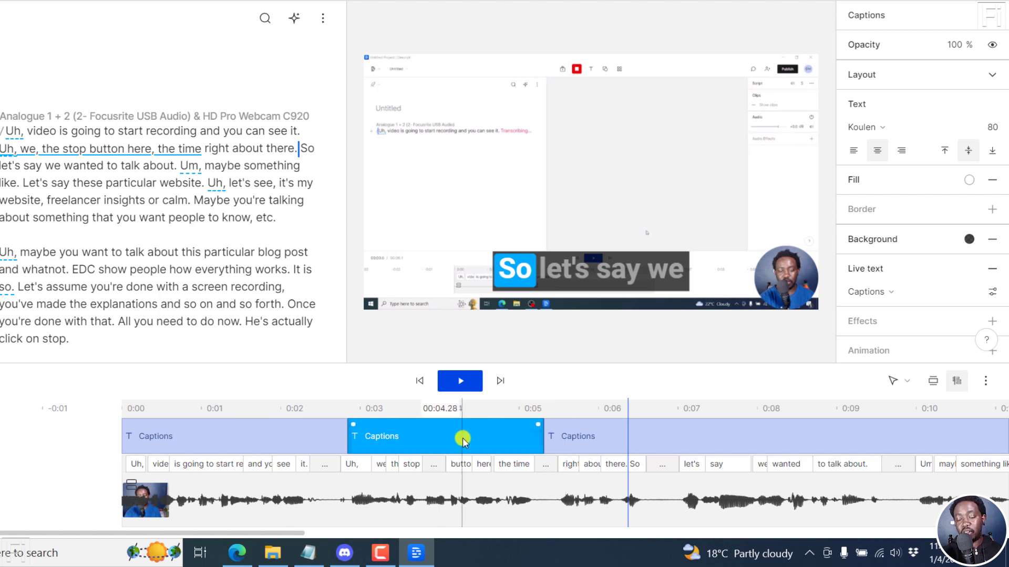